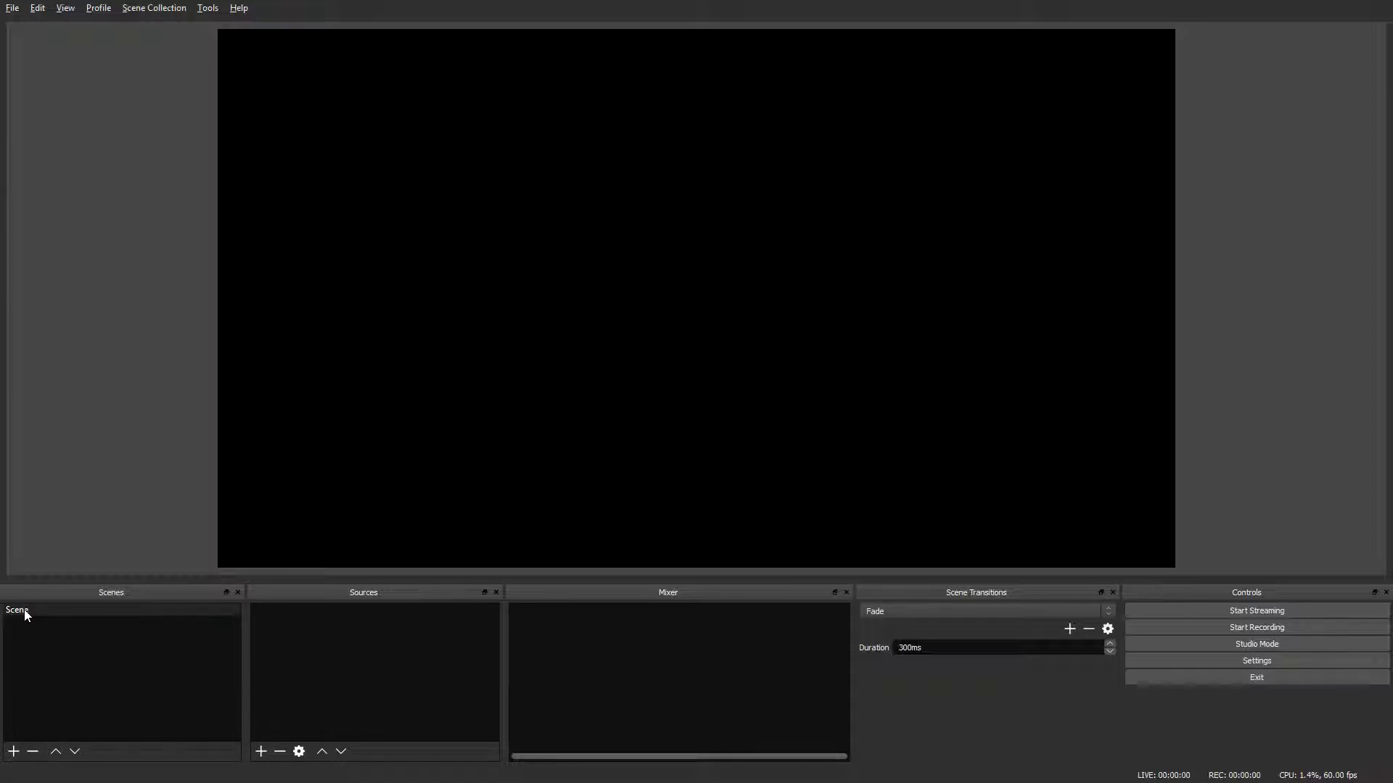
Step: Rename the existing scene to "desktop"
left_click(68, 464)
key("F2")
type("desktop")
key("Return")
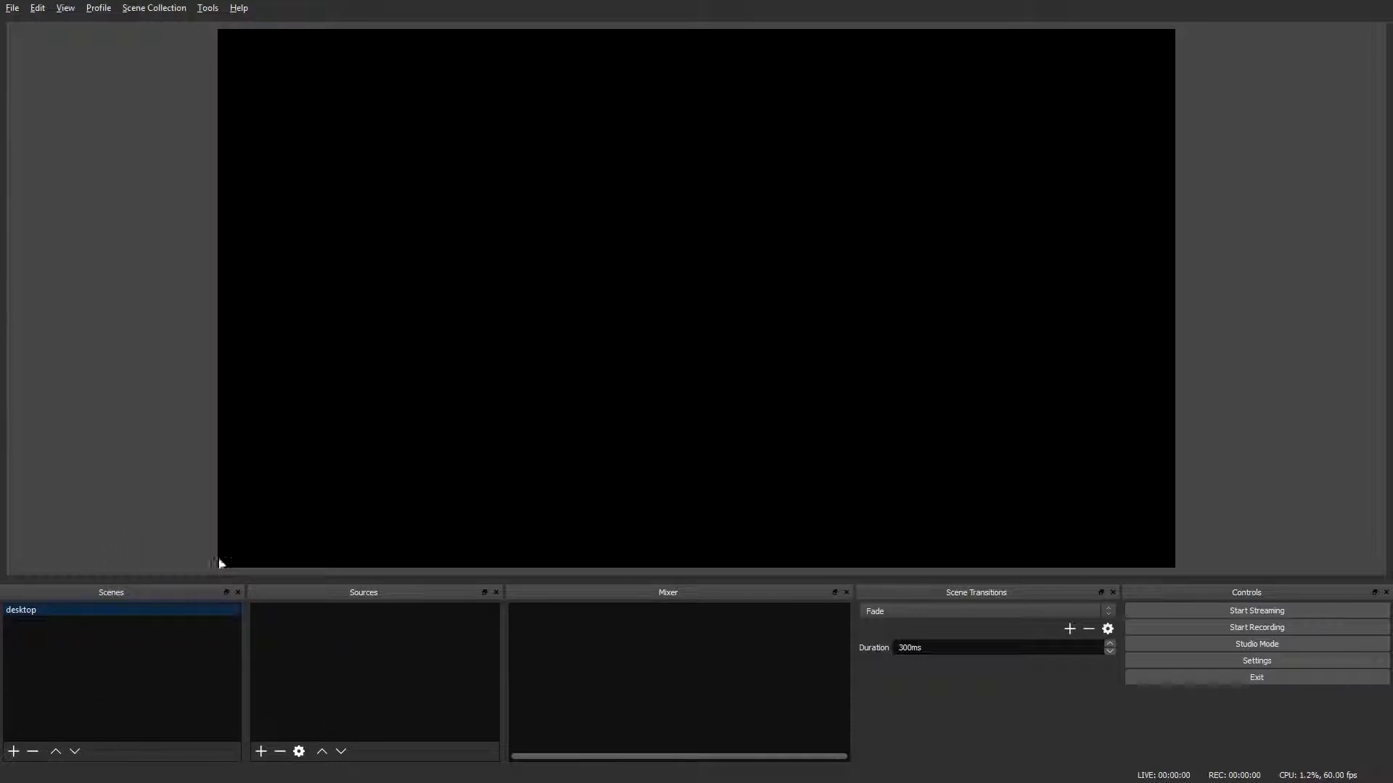
Step: Add a Display Capture source for Display 1 to the desktop scene and hide it from the preview
left_click(343, 547)
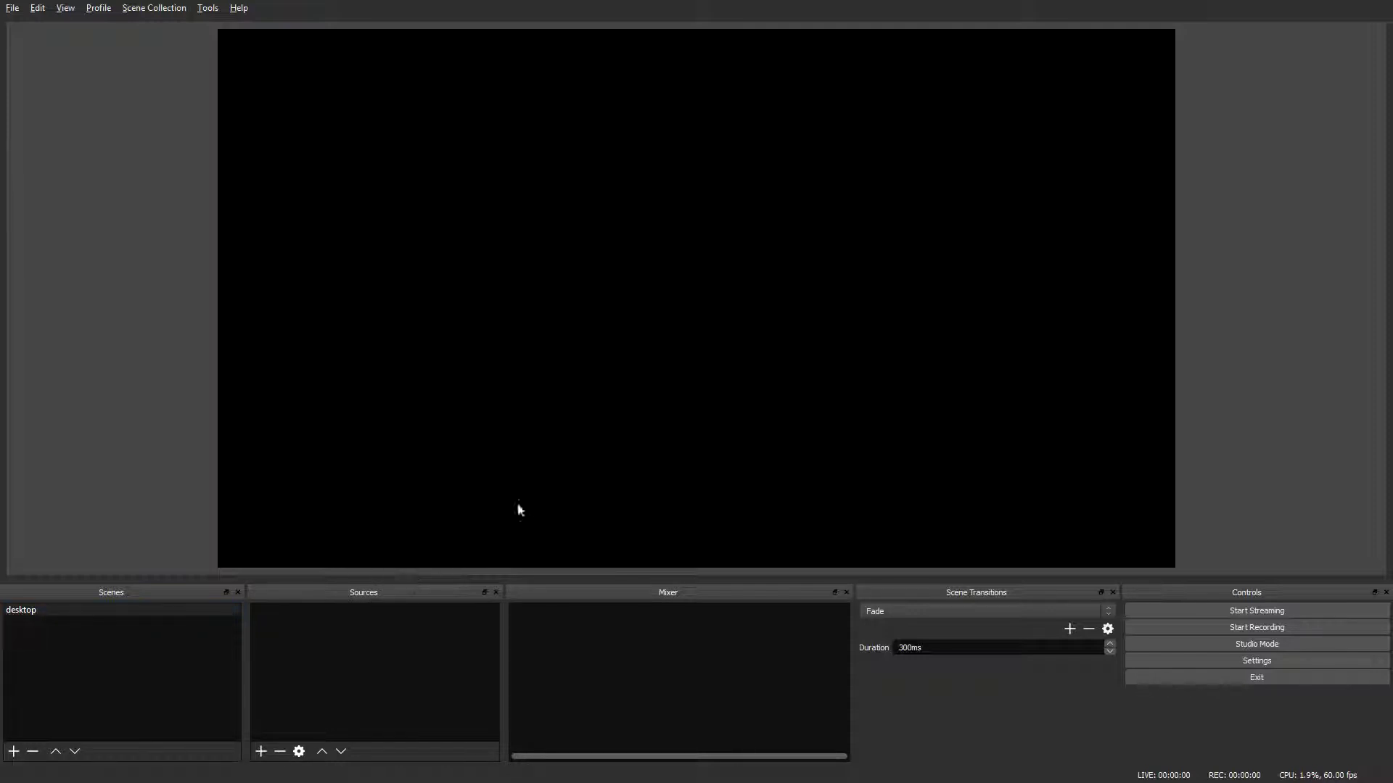
left_click(739, 489)
left_click(564, 483)
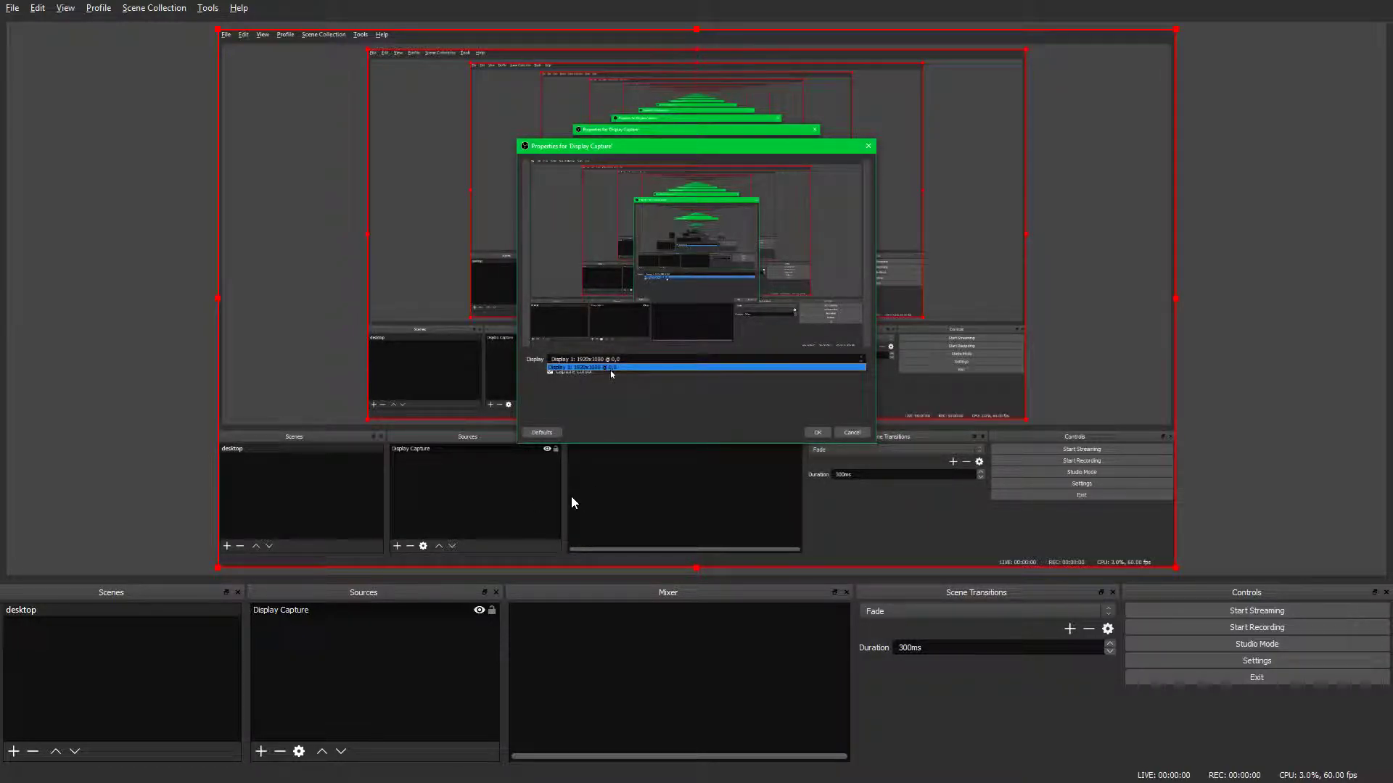
left_click(551, 494)
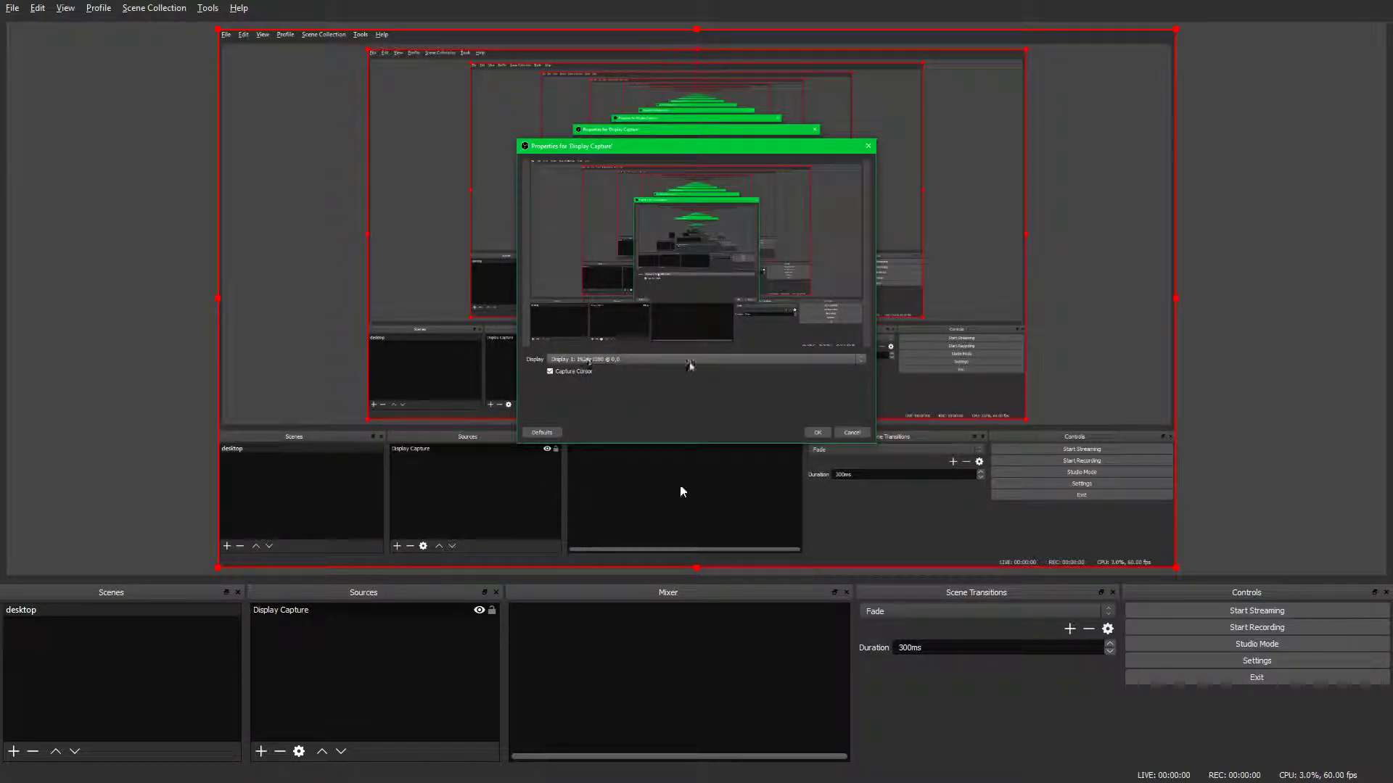
left_click(871, 584)
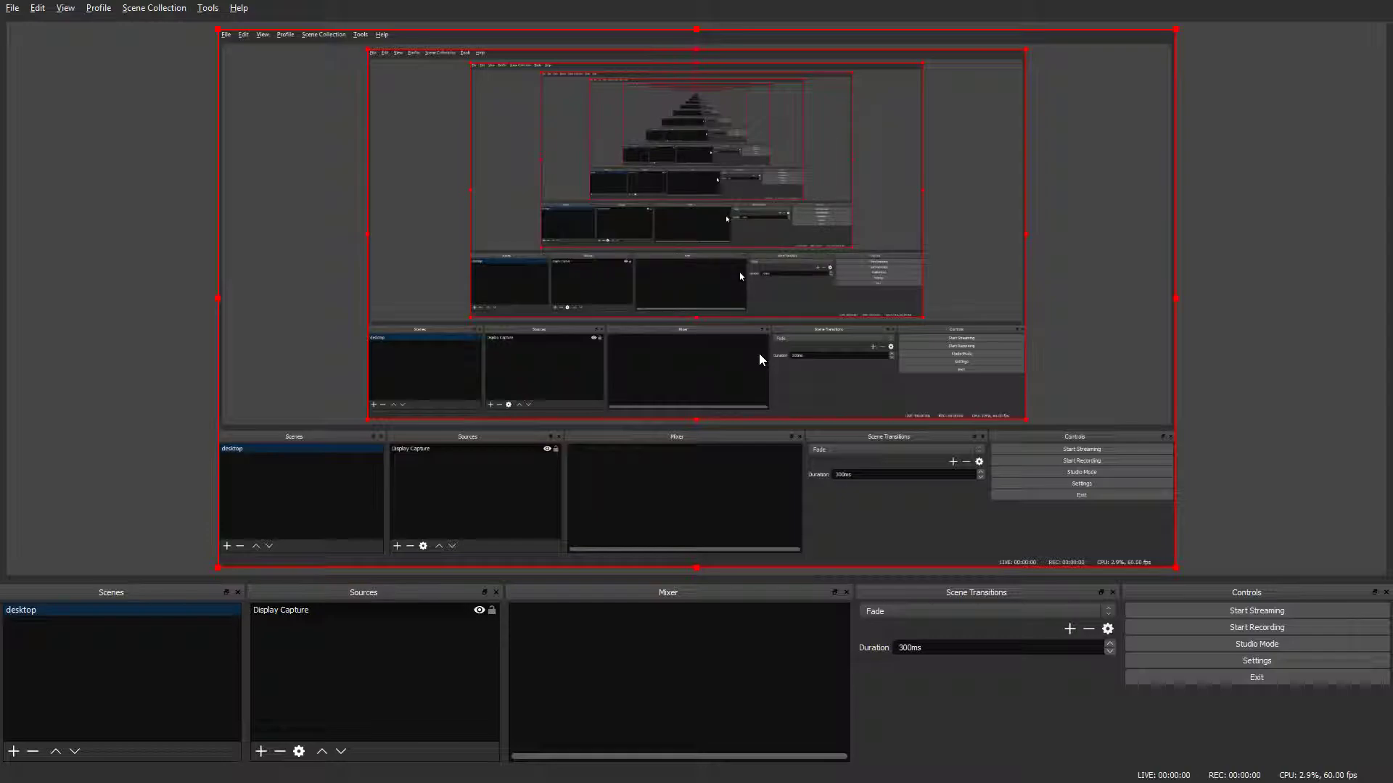
left_click(480, 610)
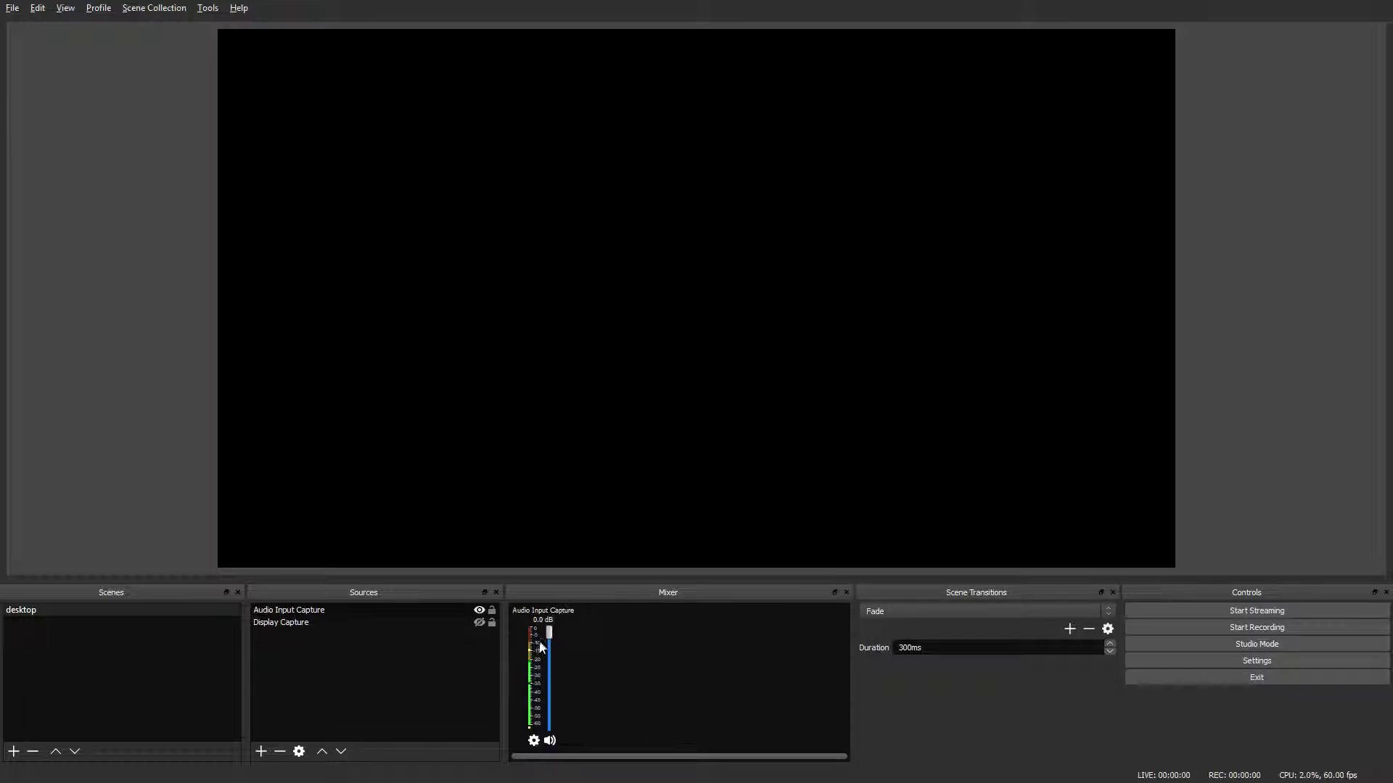
Step: Switch the audio mixer to a horizontal layout and back to the vertical one
left_click(589, 588)
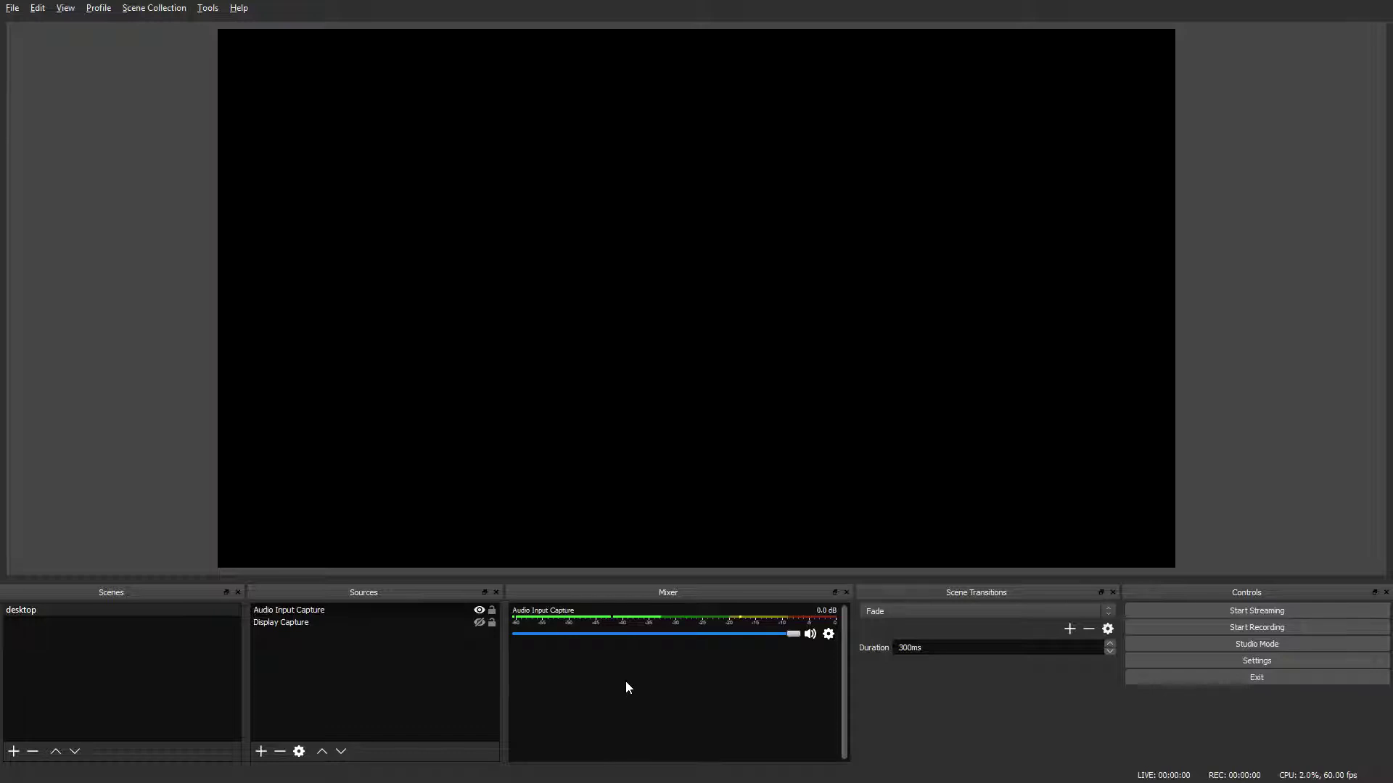
left_click(657, 713)
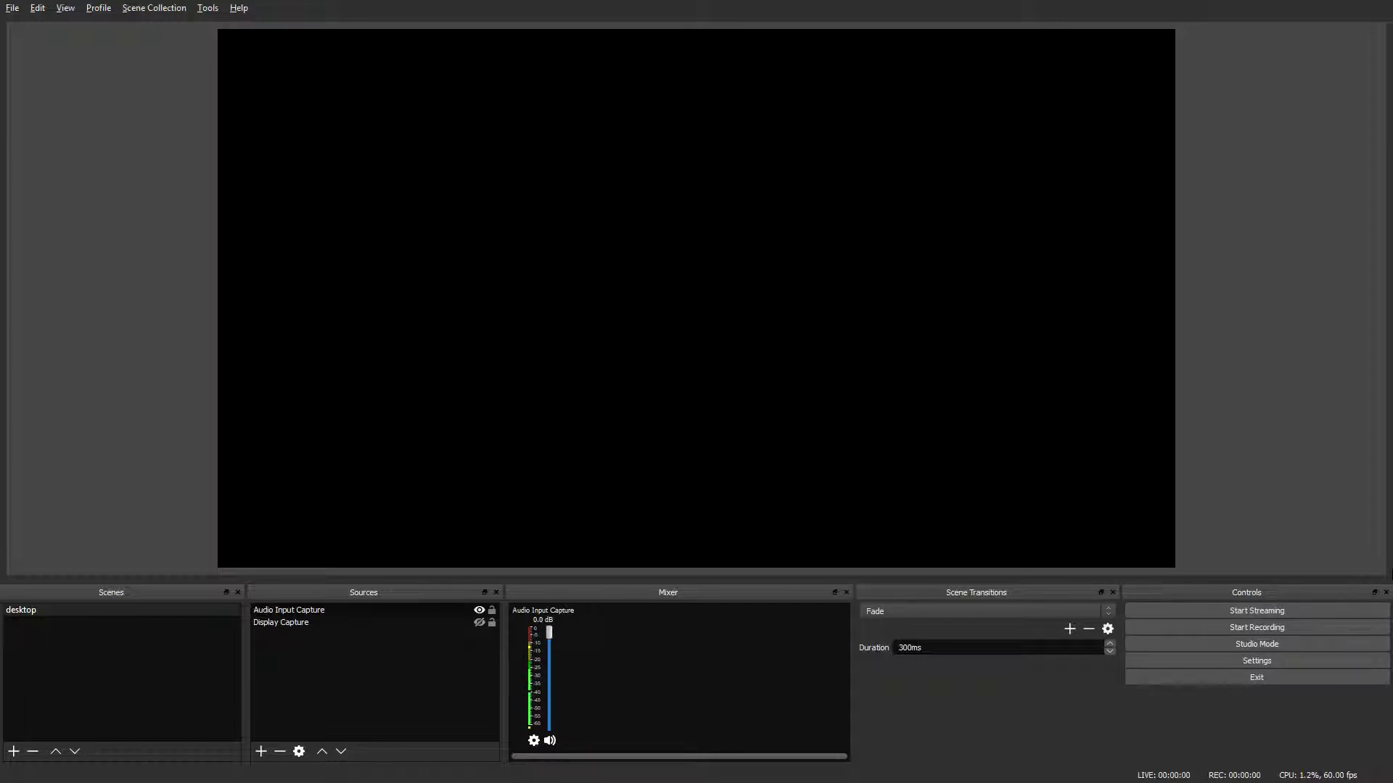
Step: Open the program settings and examine the general options and the base canvas resolution in the video settings
left_click(1248, 662)
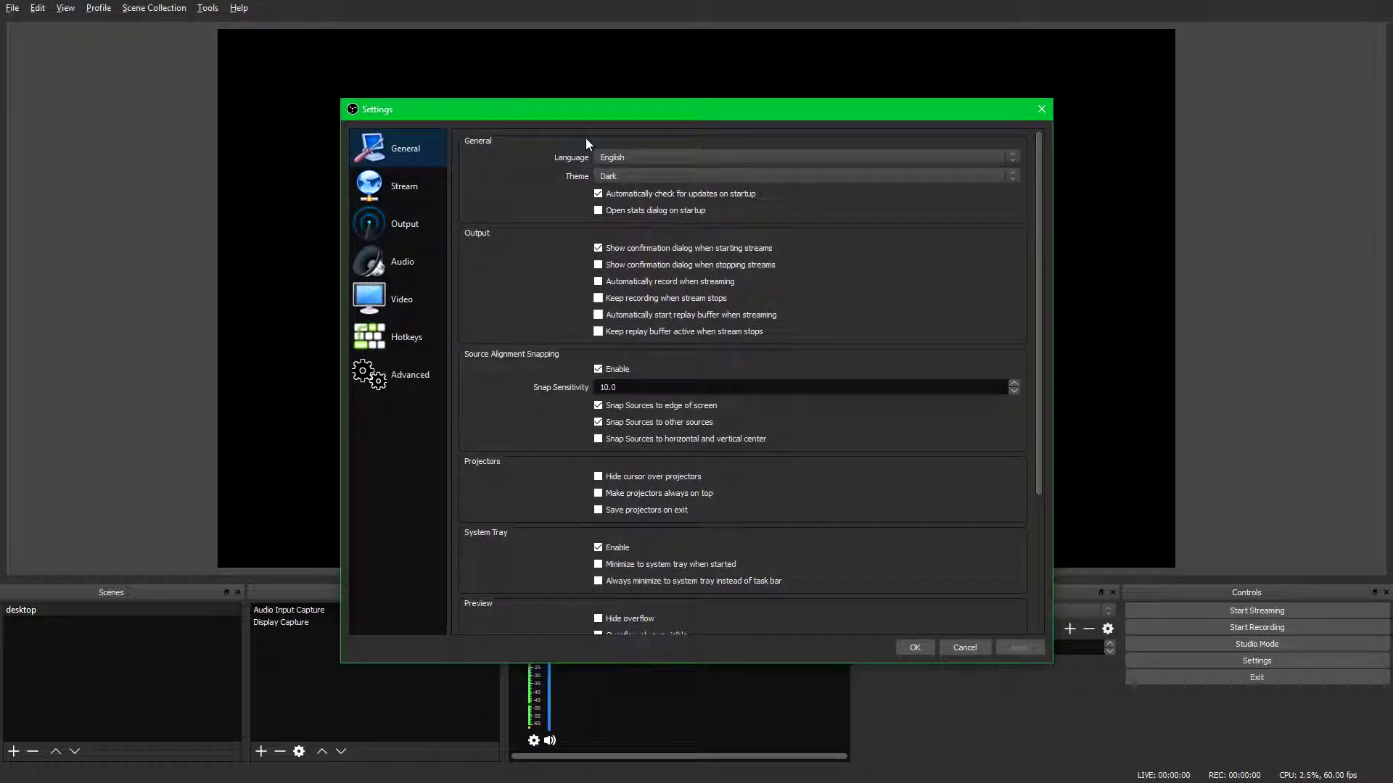
mouse_move(511, 108)
left_mouse_down()
mouse_move(469, 111)
mouse_move(497, 115)
left_mouse_up()
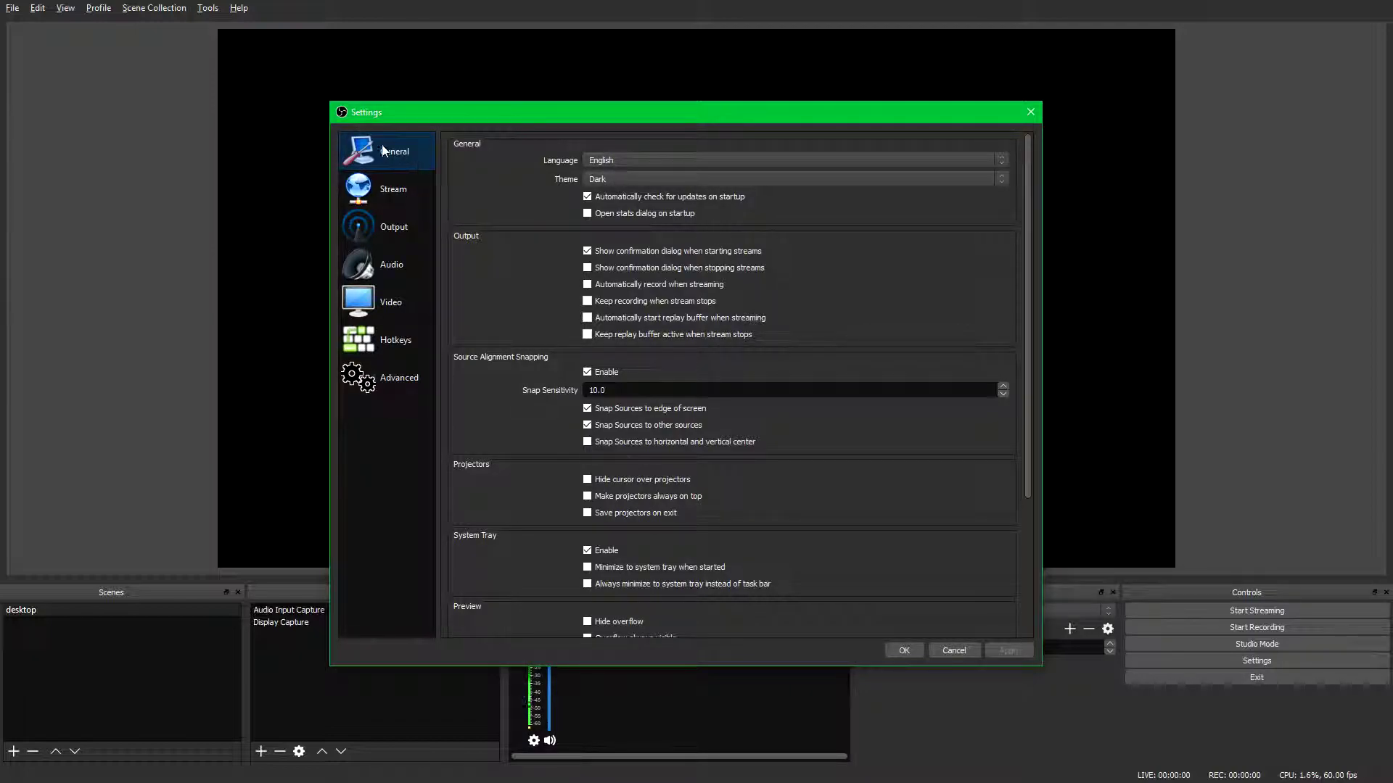
scroll(673, 447, "down", 5)
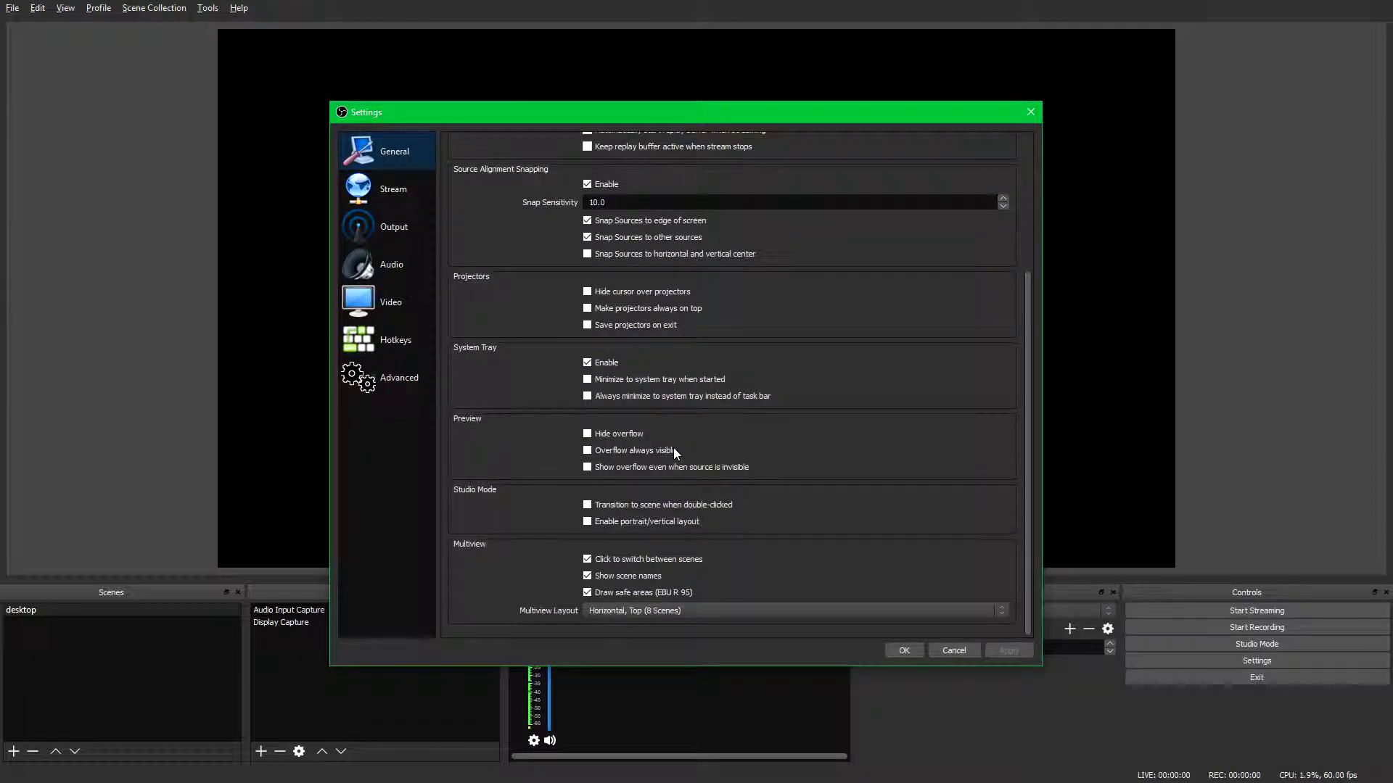
left_click(376, 308)
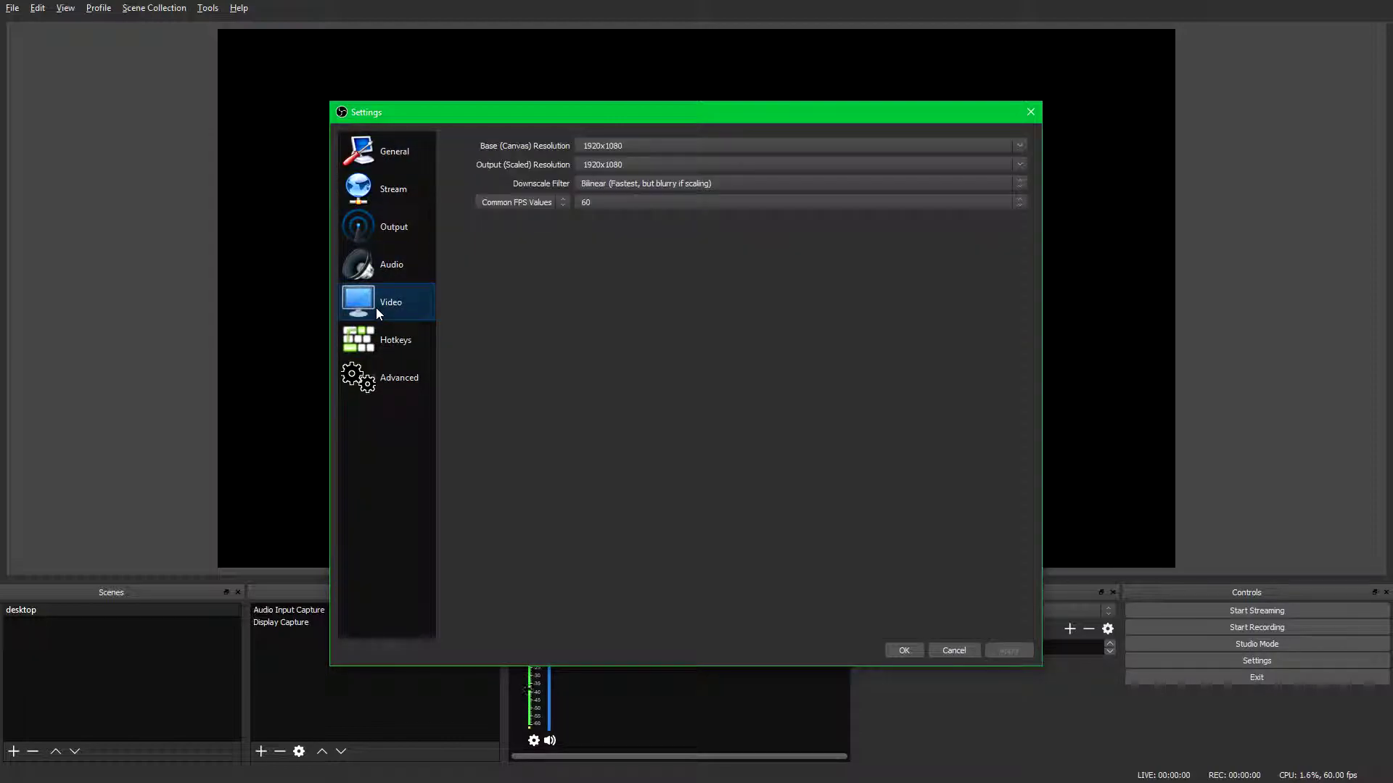
double_click(633, 147)
left_click(632, 147)
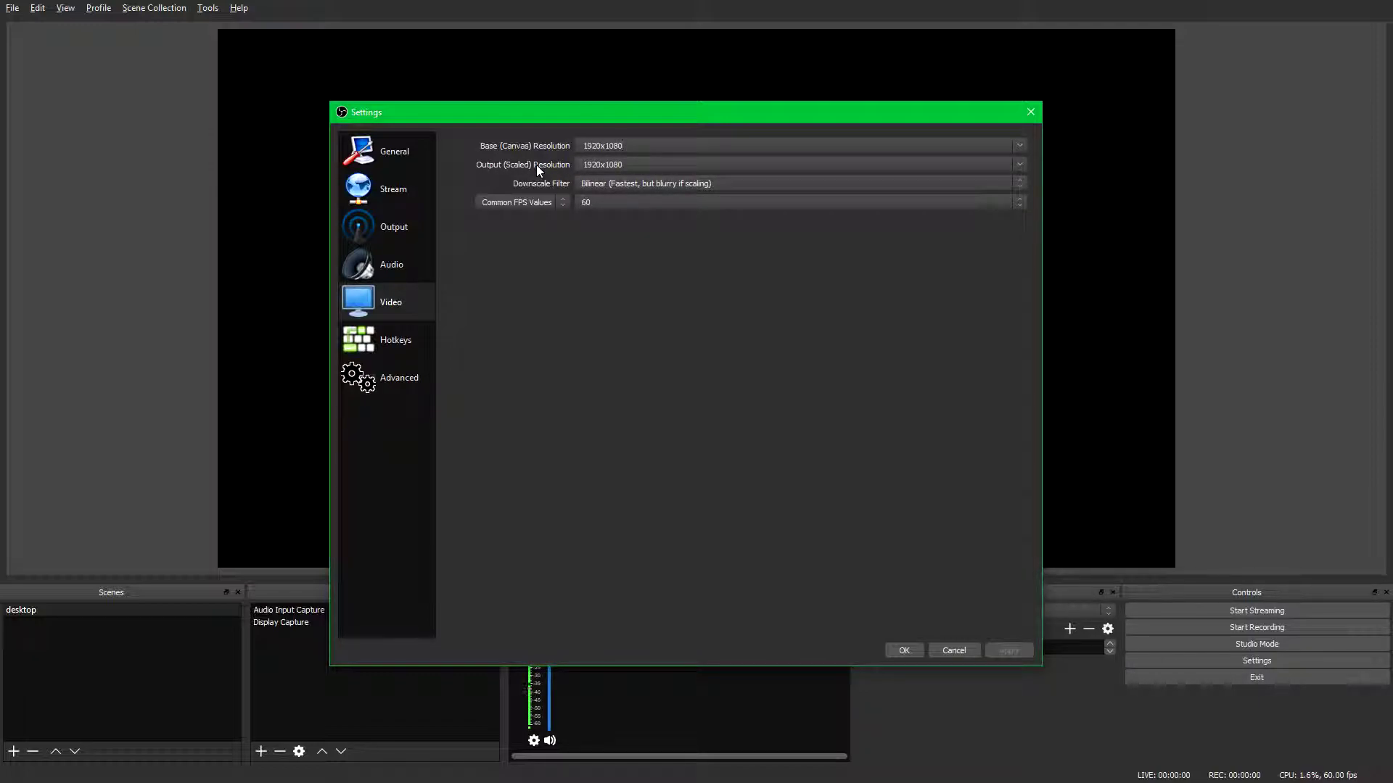
Step: Try an output (scaled) resolution of 1280x720 and set it back to 1920x1080
left_click(1022, 162)
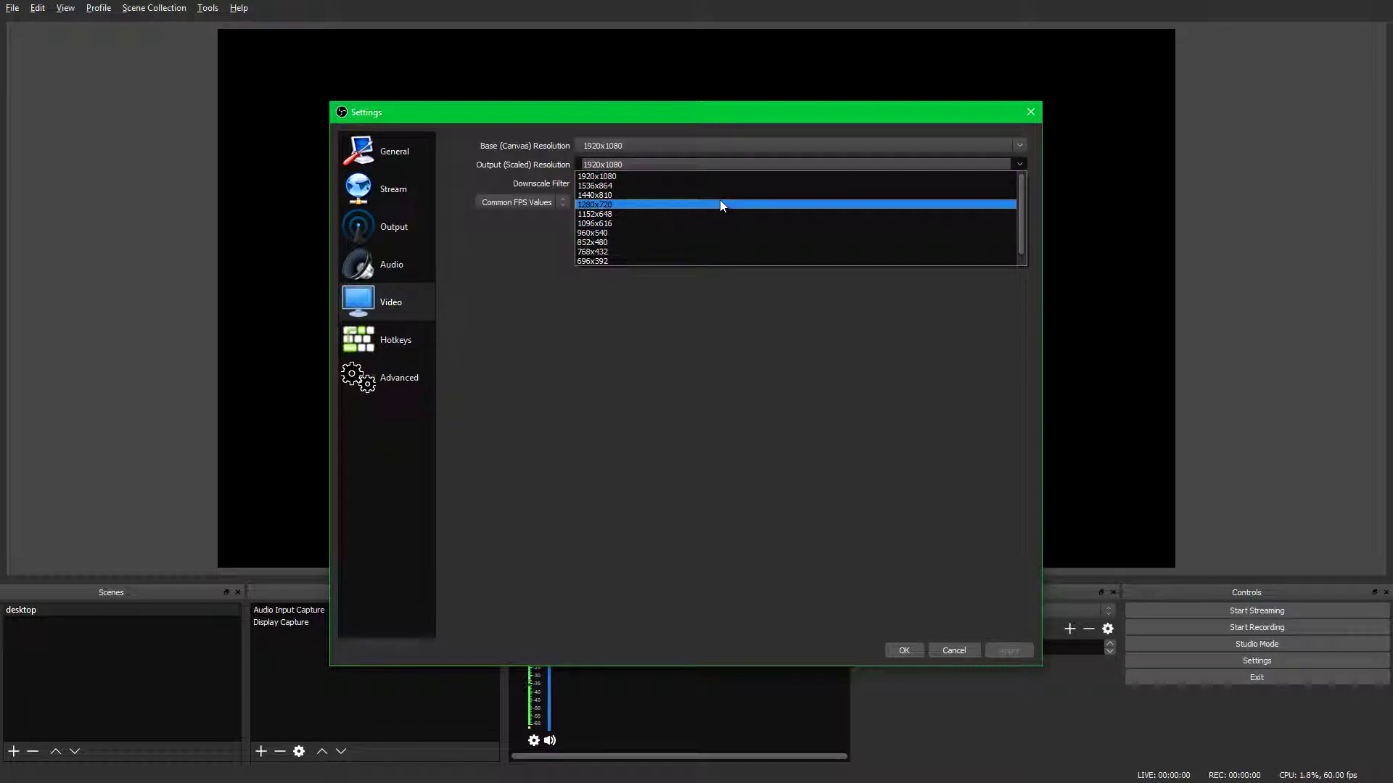
left_click(605, 203)
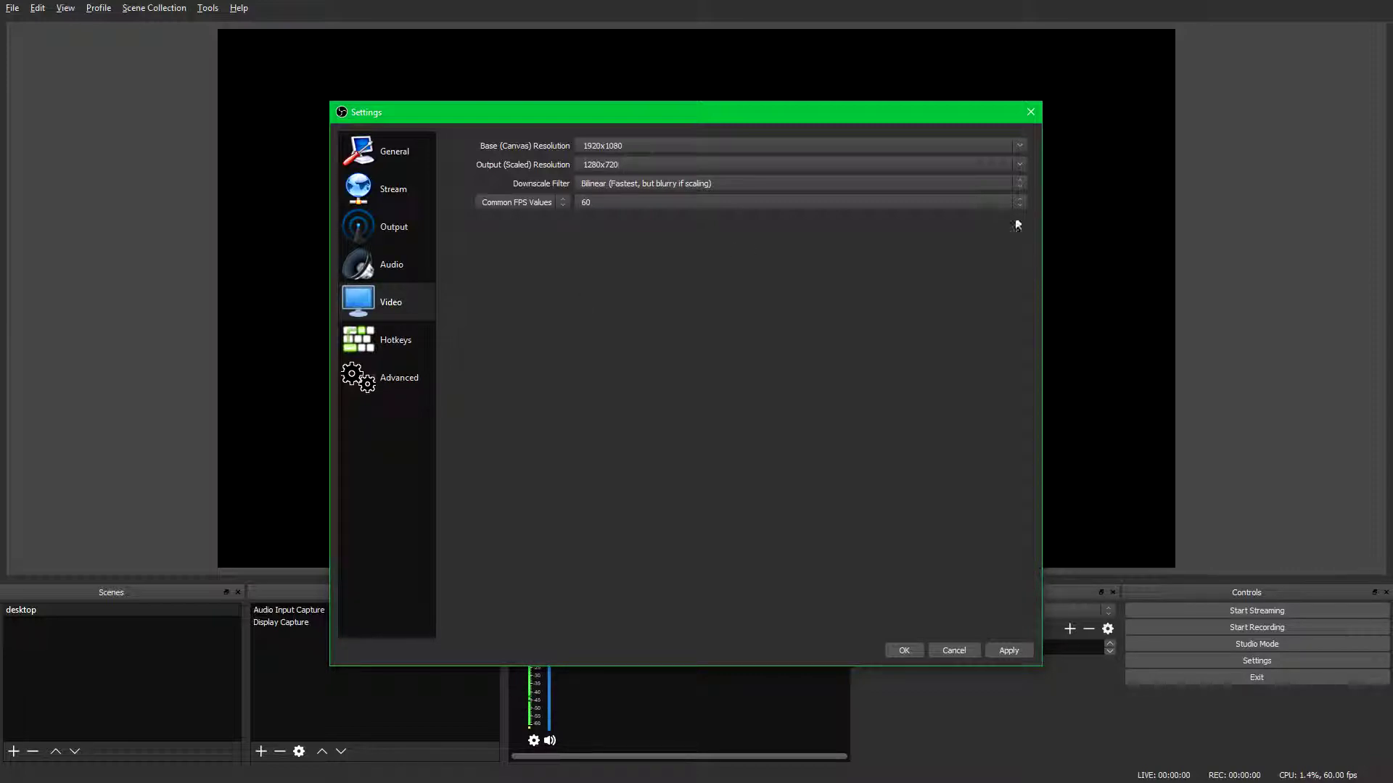
left_click(1021, 164)
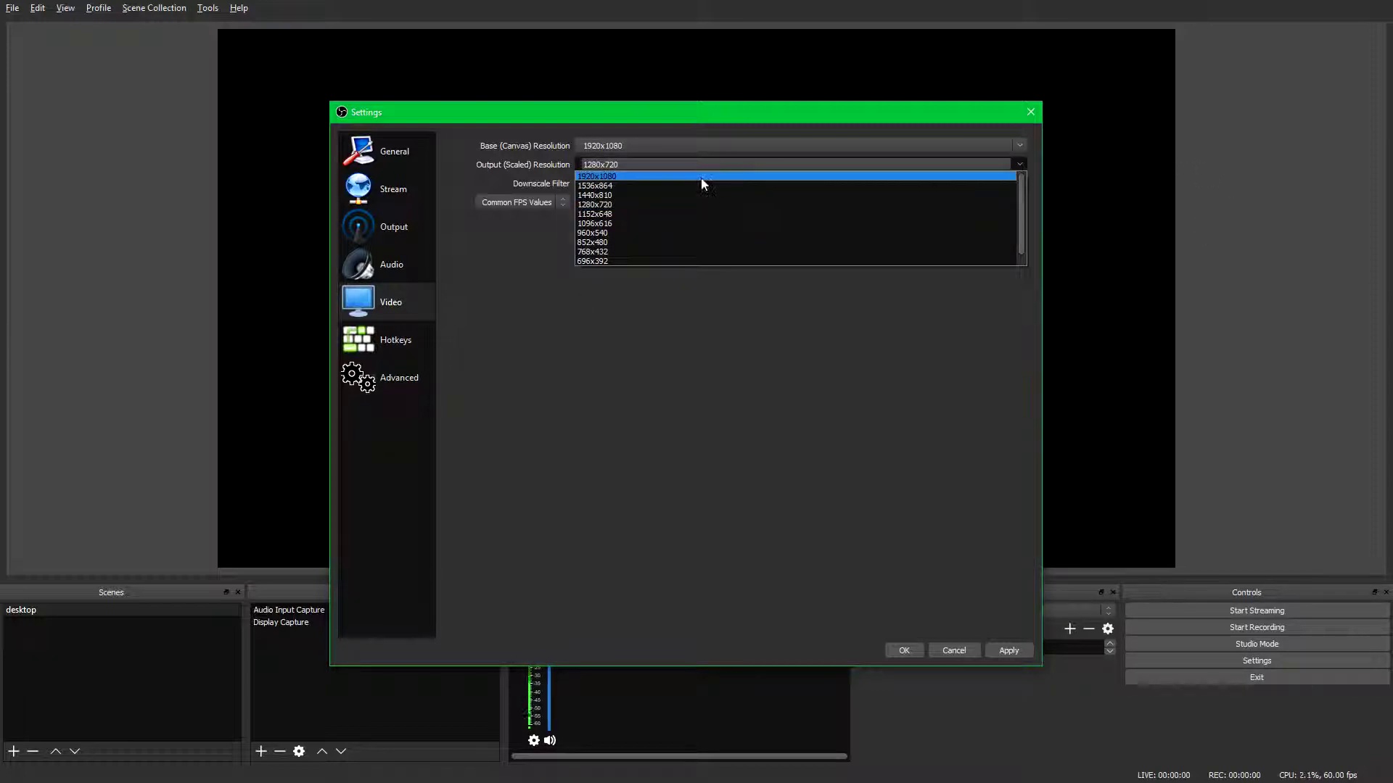
left_click(704, 177)
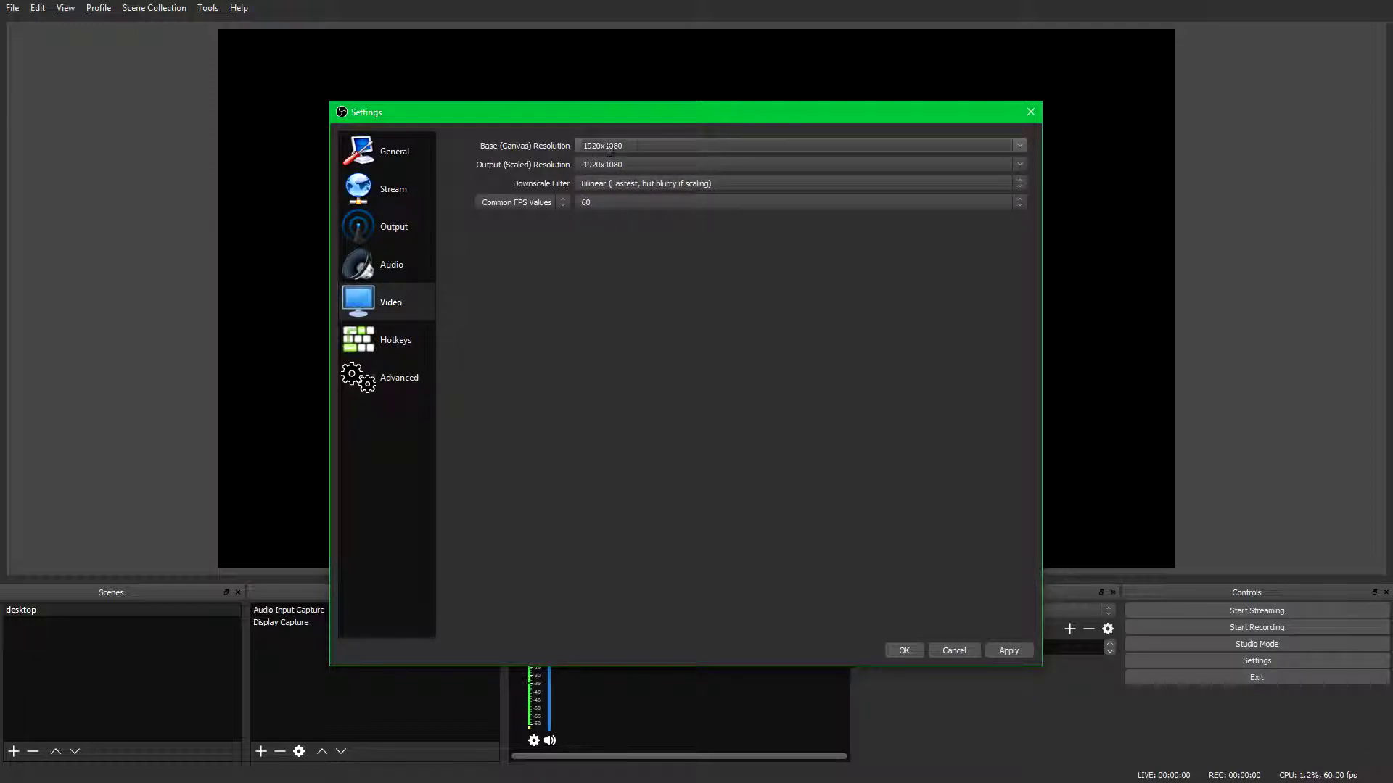
Step: Choose Bilinear (Fastest, but blurry if scaling) as the downscale filter from the available filters
left_click(633, 183)
left_click(630, 190)
left_click(627, 188)
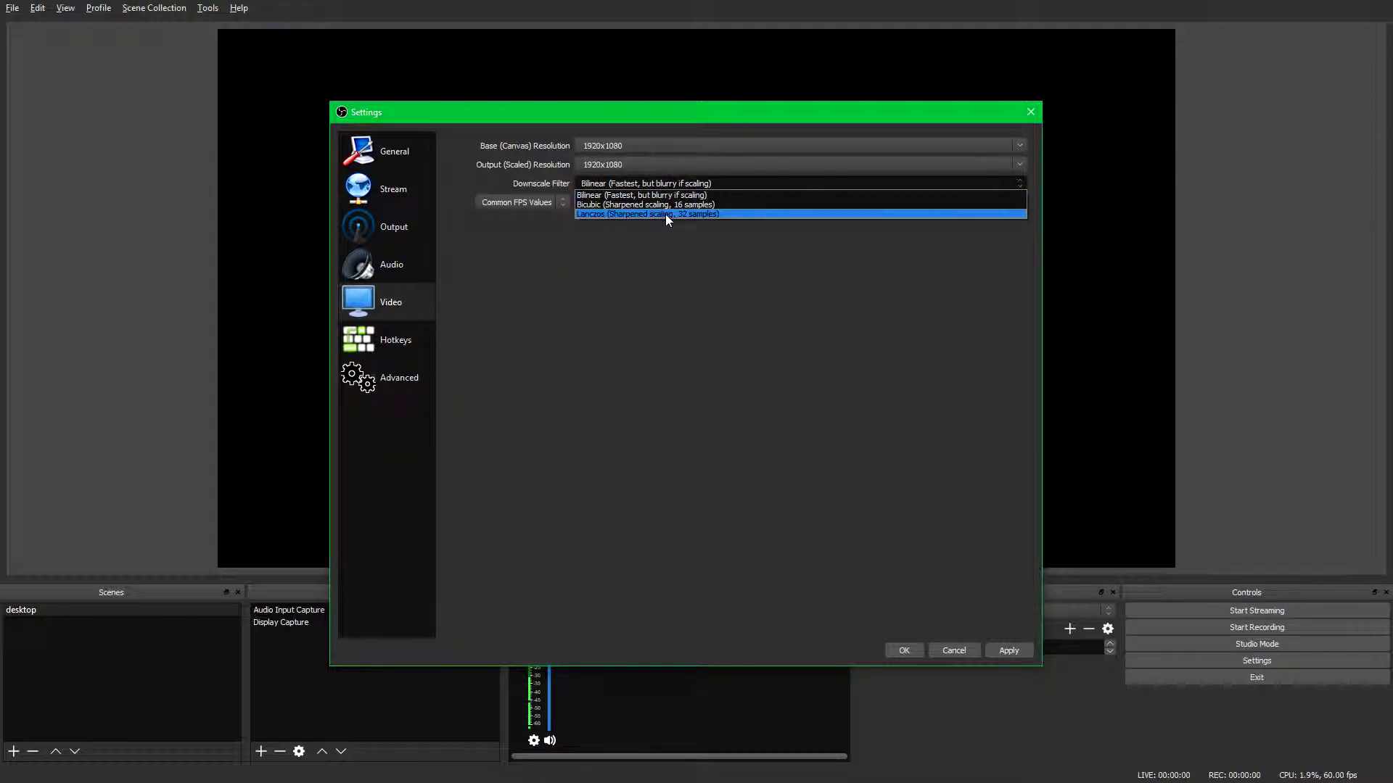
left_click(660, 196)
Step: Compare the base canvas resolution with the output scaled resolution in the video settings
double_click(626, 164)
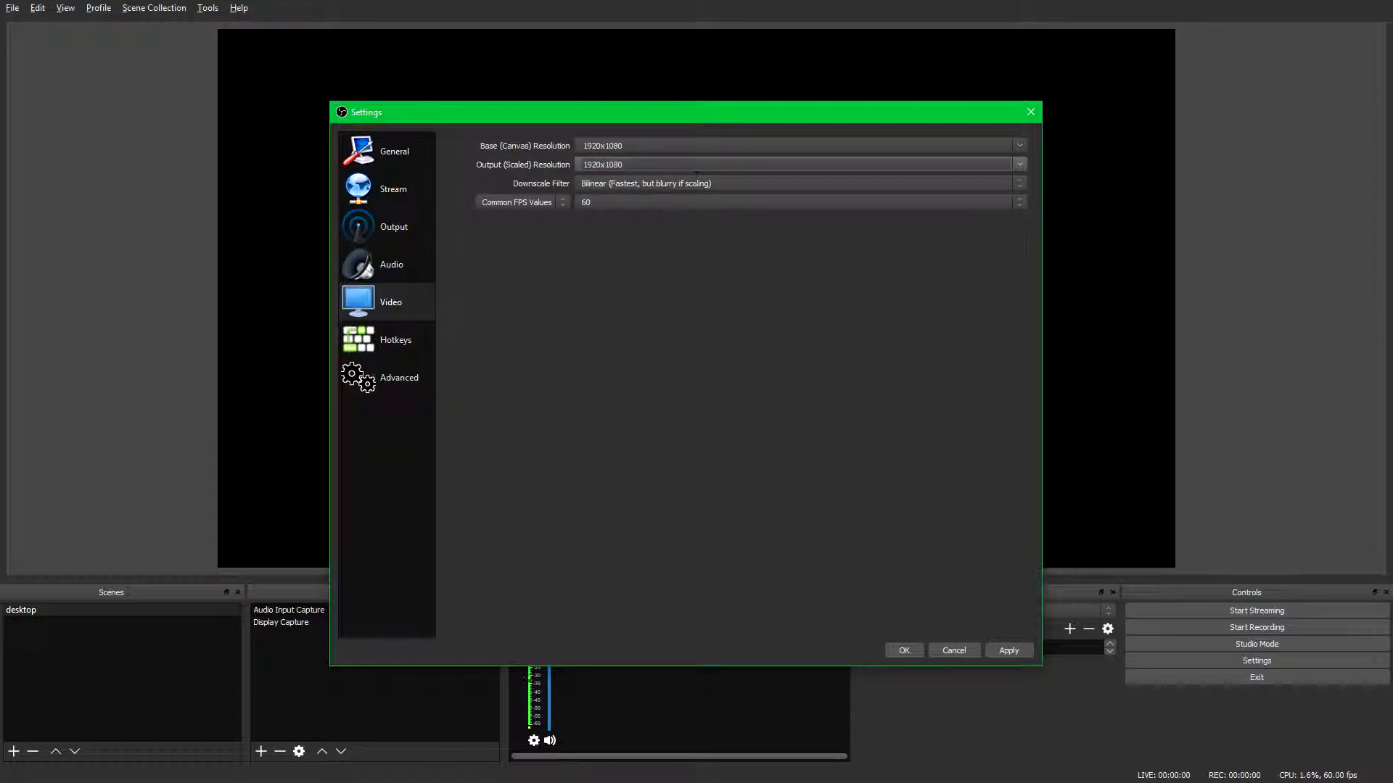
left_click_drag(587, 146, 596, 146)
double_click(623, 164)
double_click(622, 146)
double_click(622, 164)
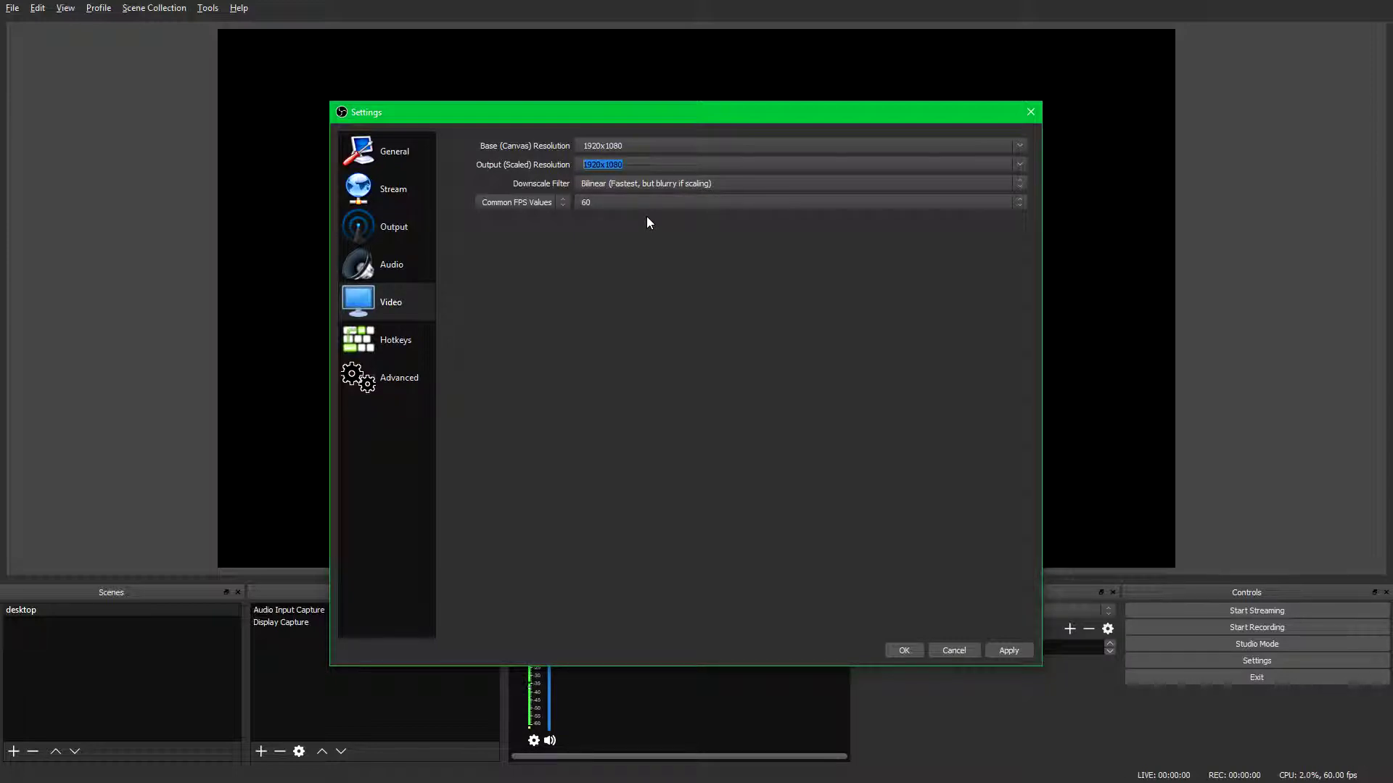
Step: Try a common FPS value of 30 for the video
left_click(621, 199)
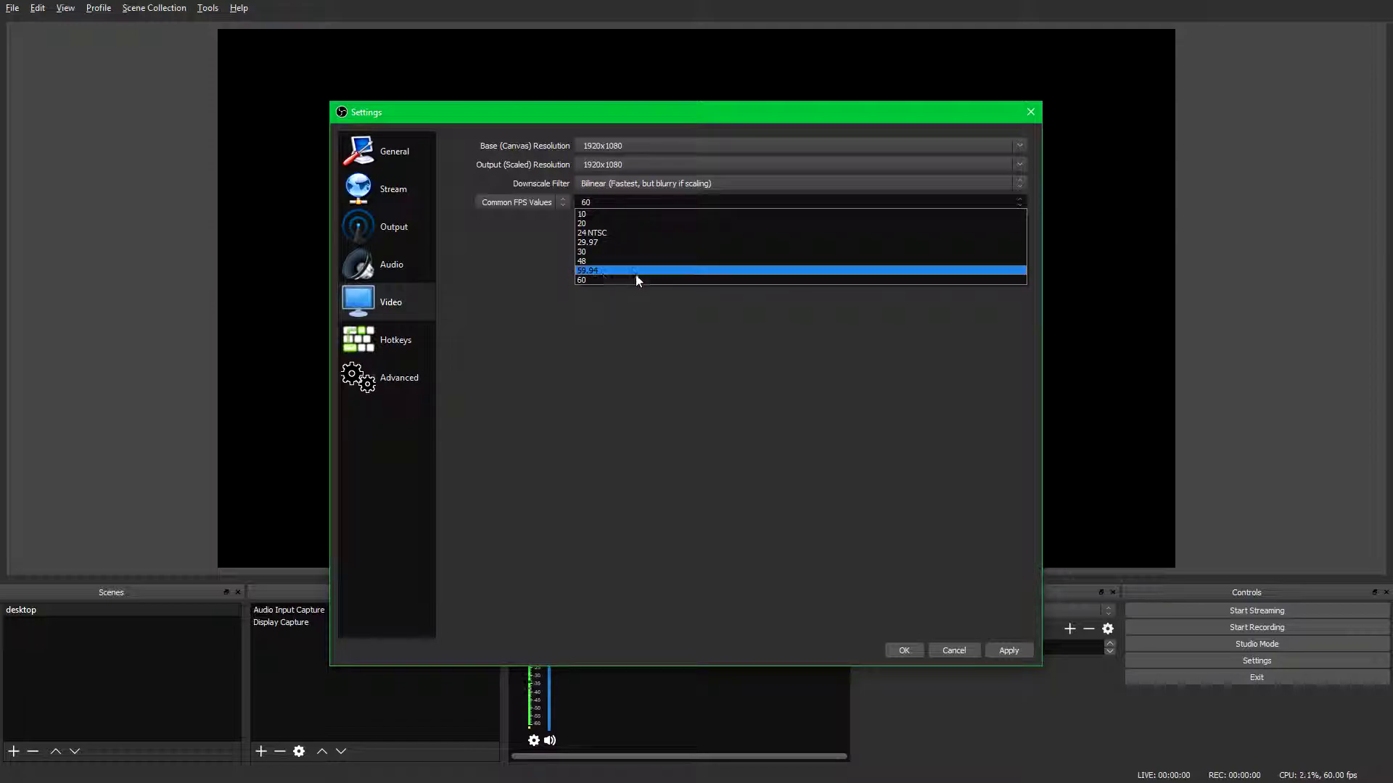
left_click(635, 280)
left_click(612, 203)
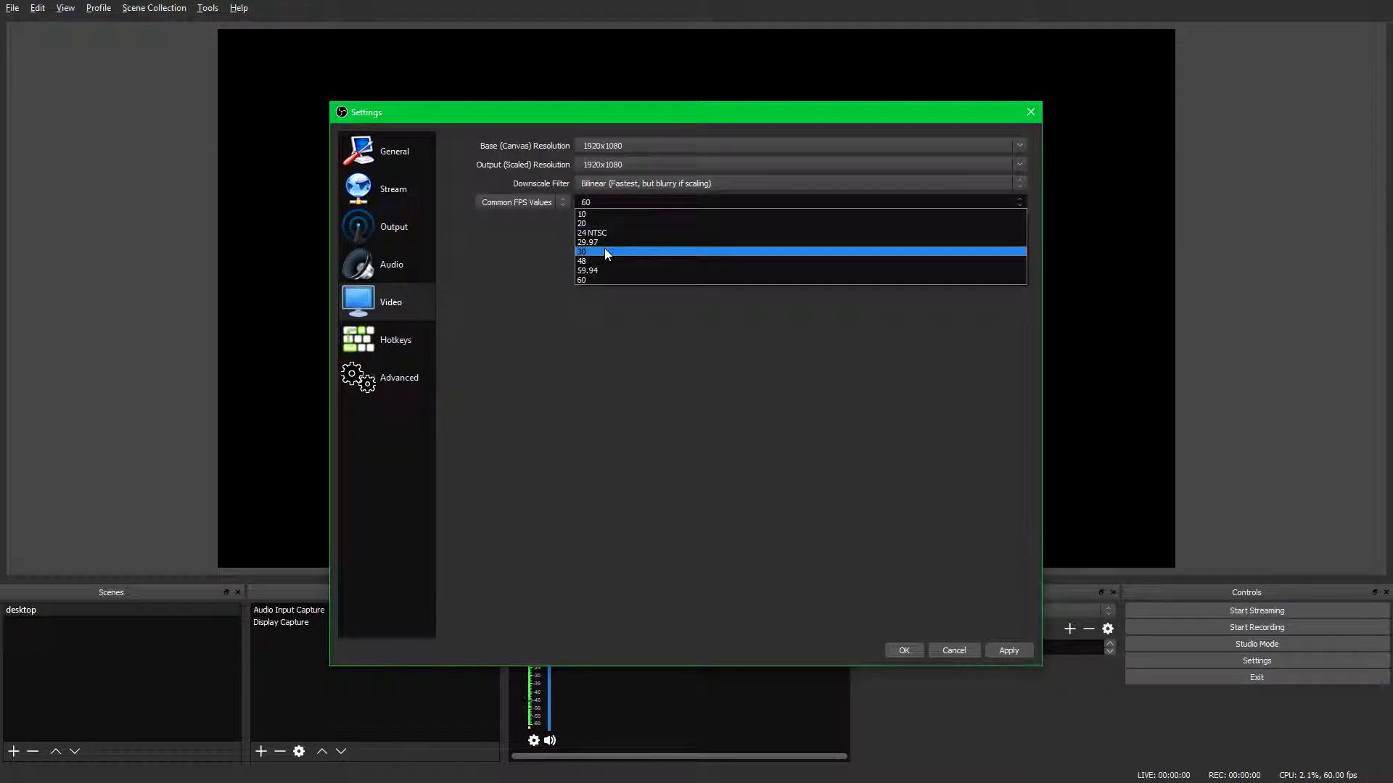
left_click(604, 248)
Step: Set the common FPS value to 60 and apply the video settings
left_click(617, 203)
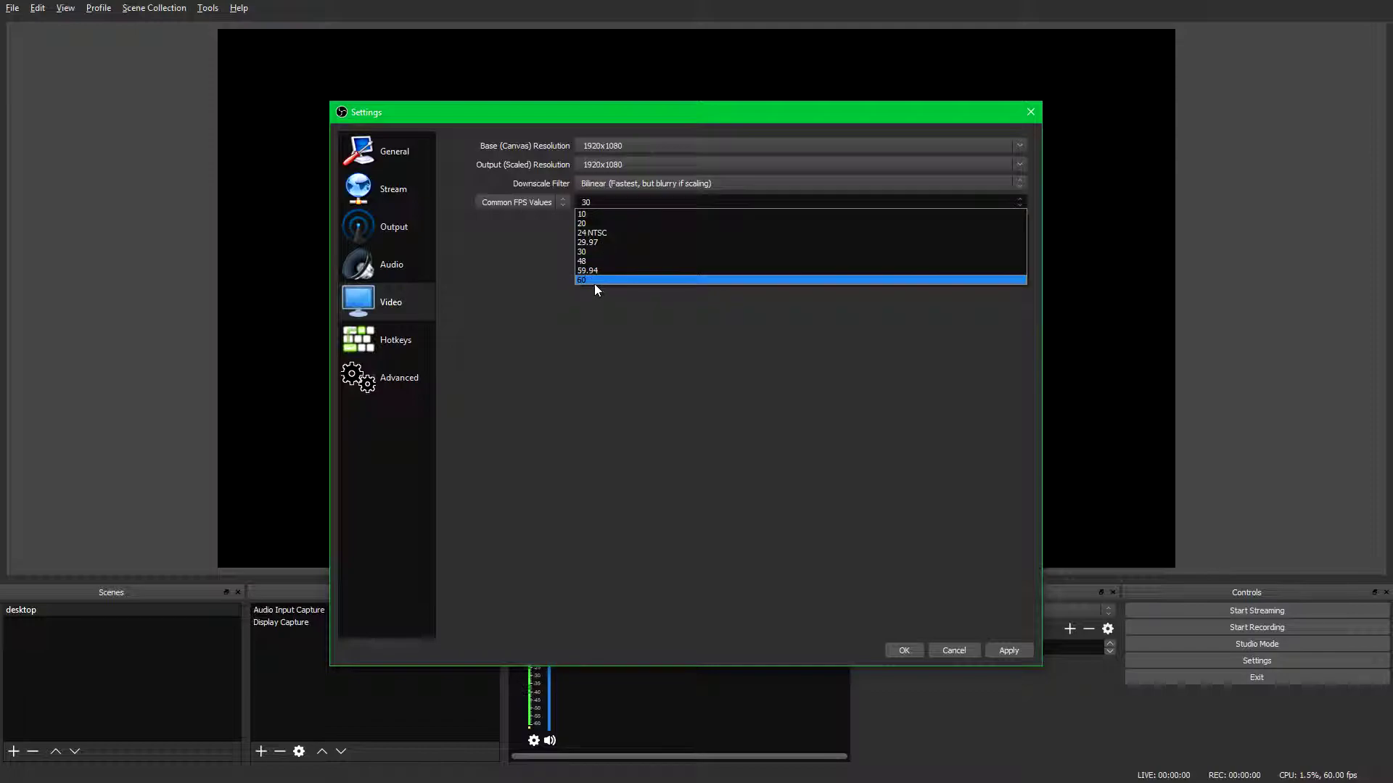
left_click(629, 284)
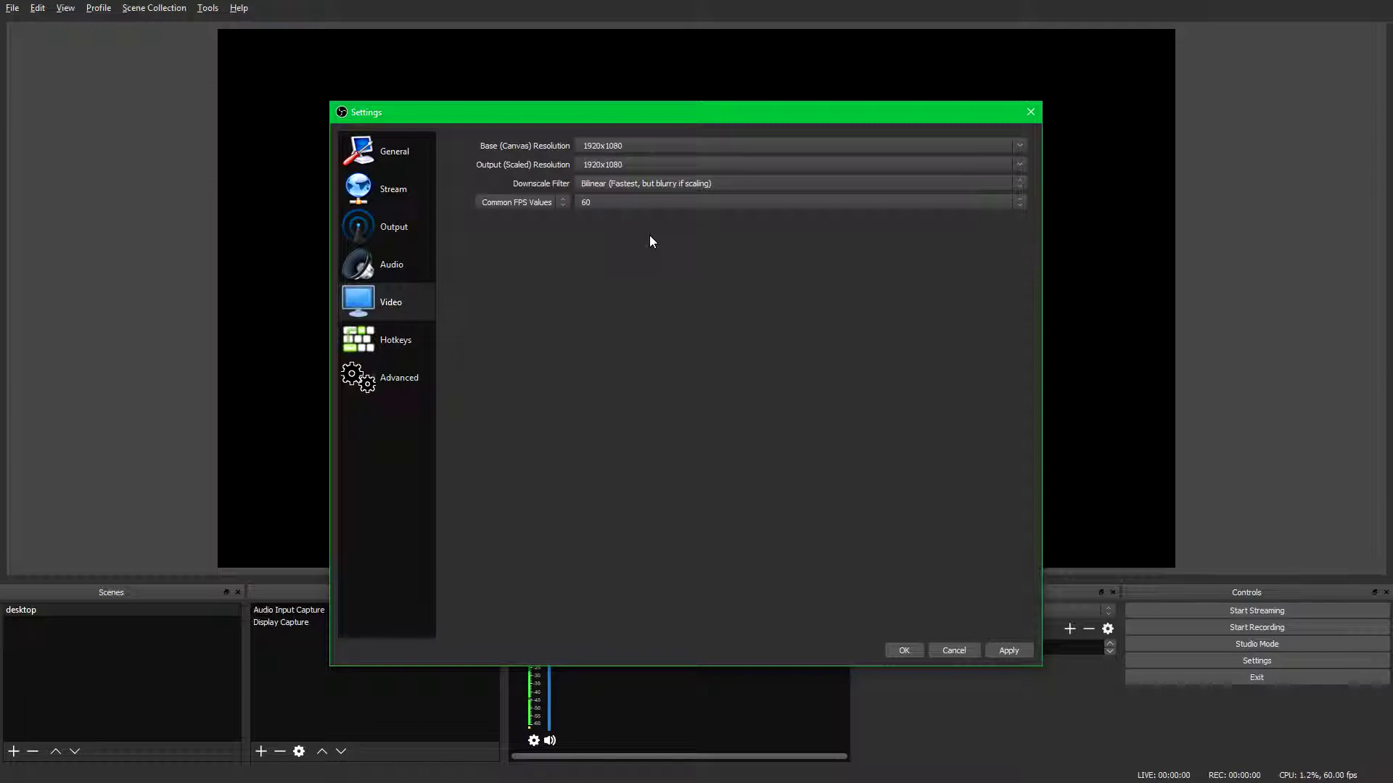
left_click(616, 203)
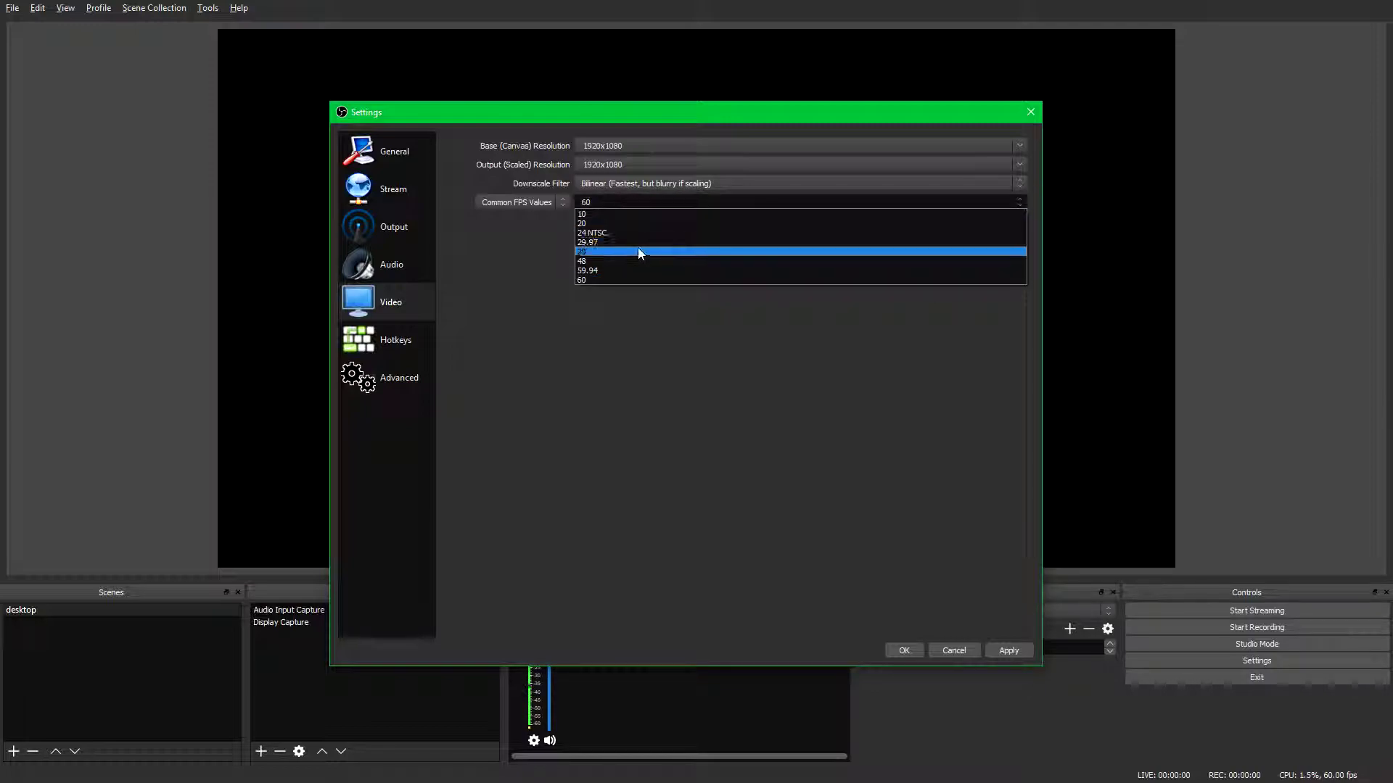
left_click(616, 193)
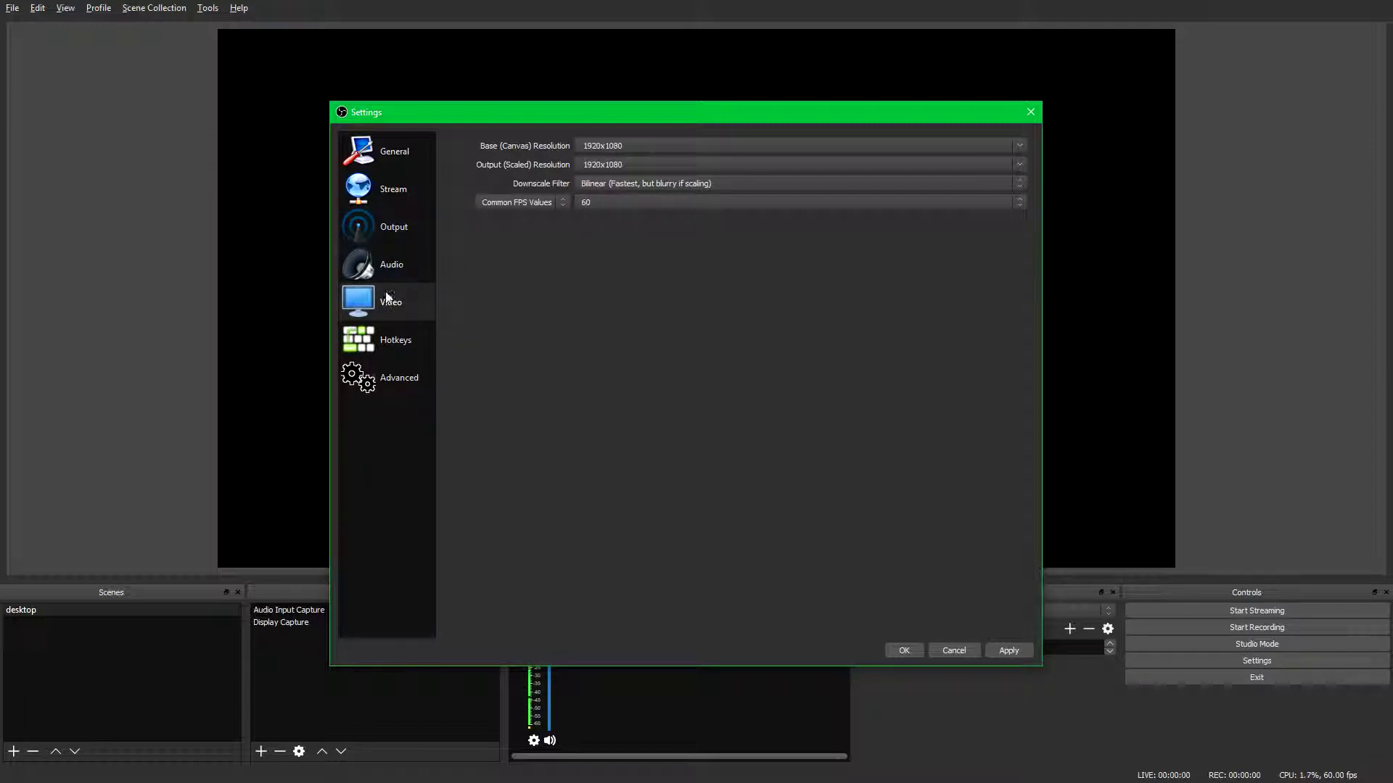
left_click(1008, 651)
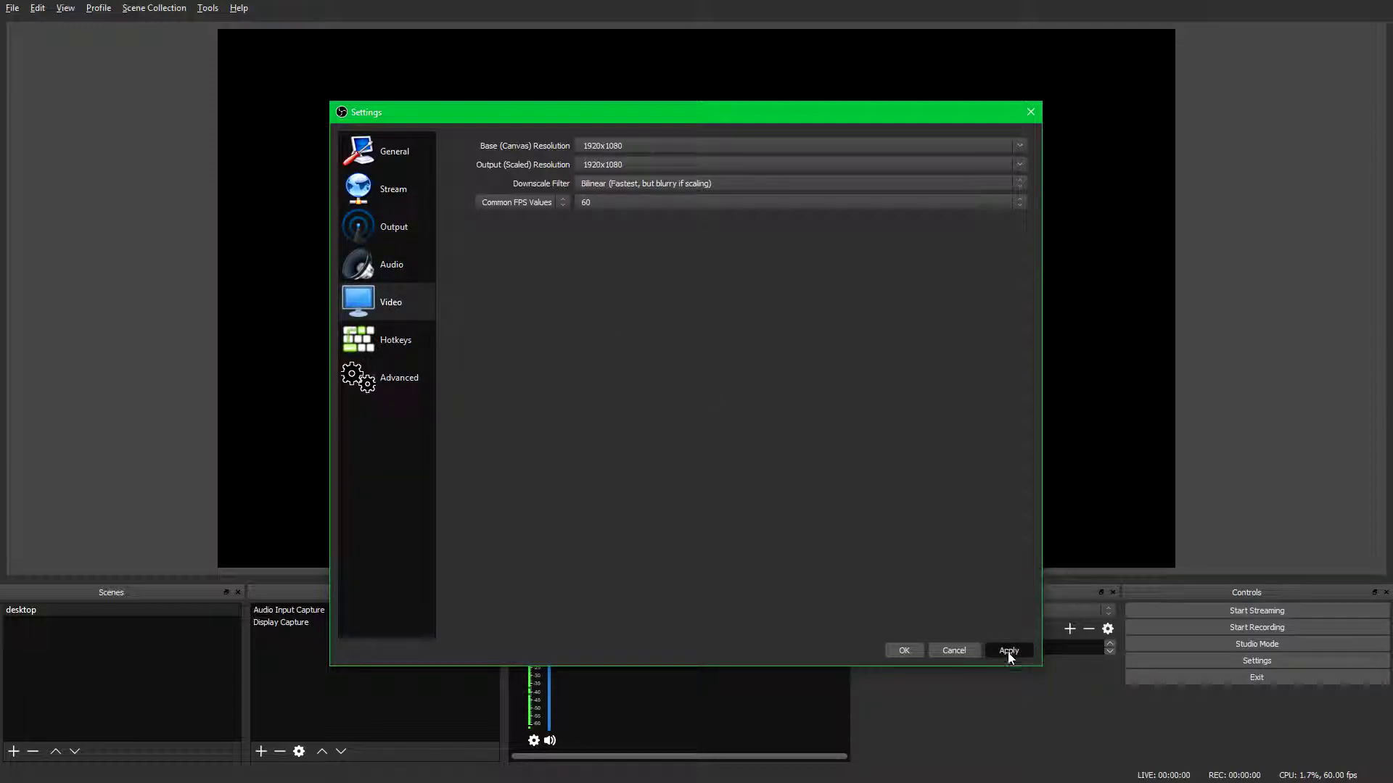
Step: Open the output settings, switch the output mode to Simple and set it back to Advanced
left_click(380, 233)
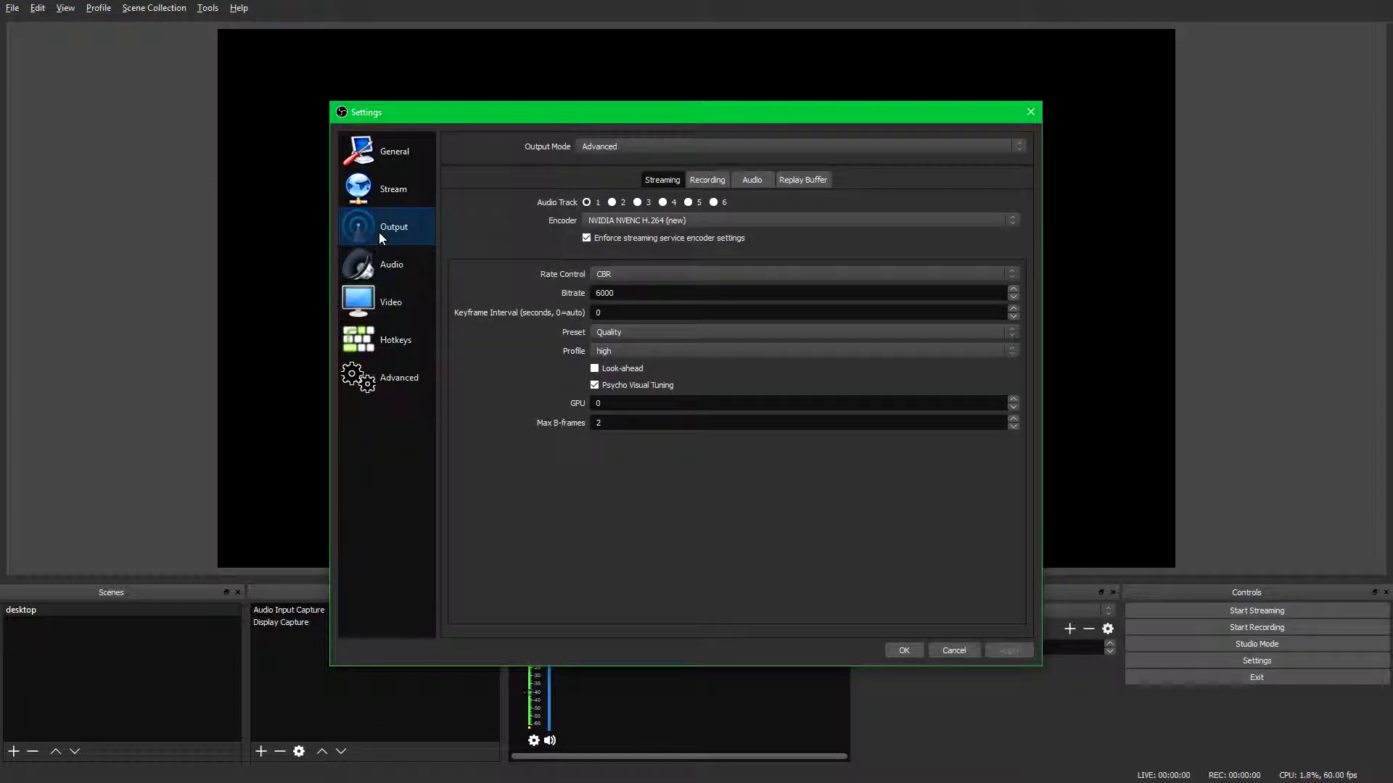
left_click(593, 150)
left_click(593, 158)
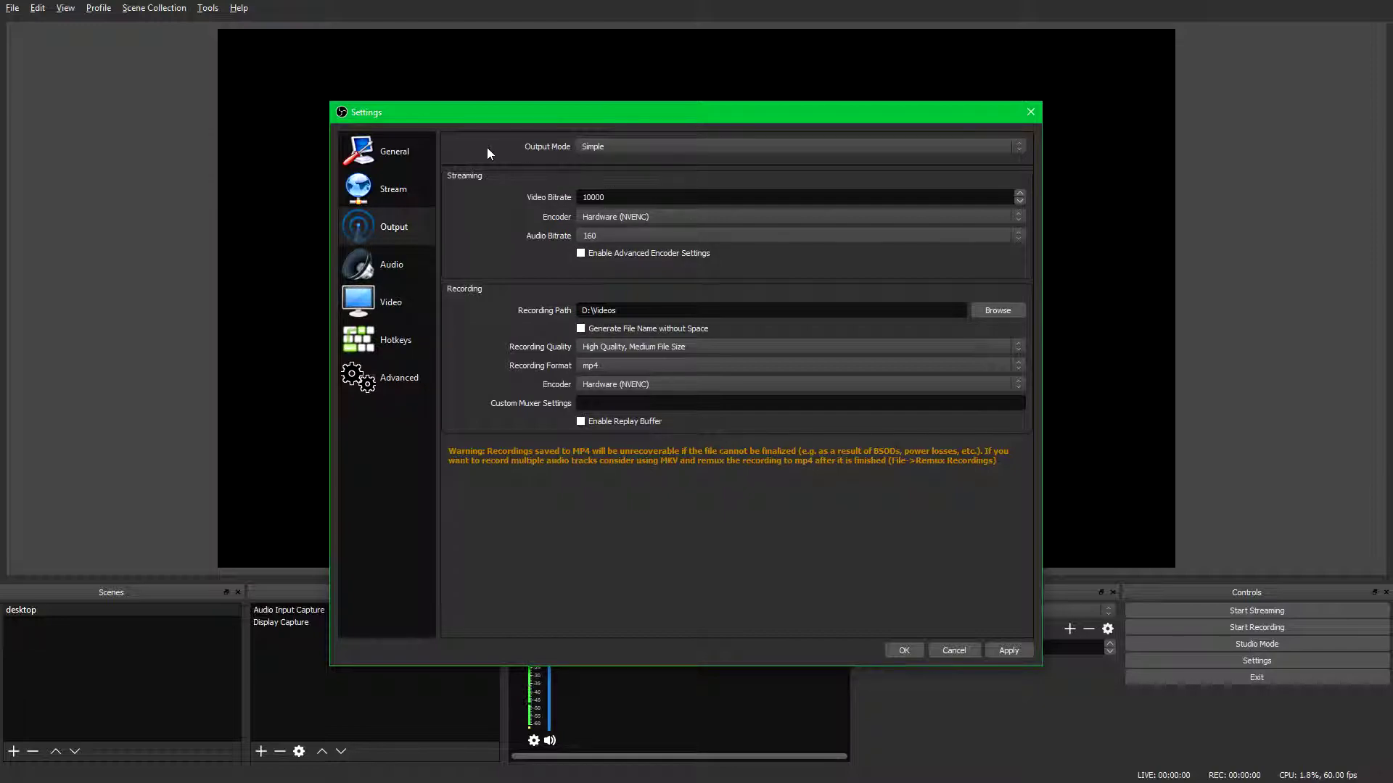
left_click(591, 149)
left_click(602, 163)
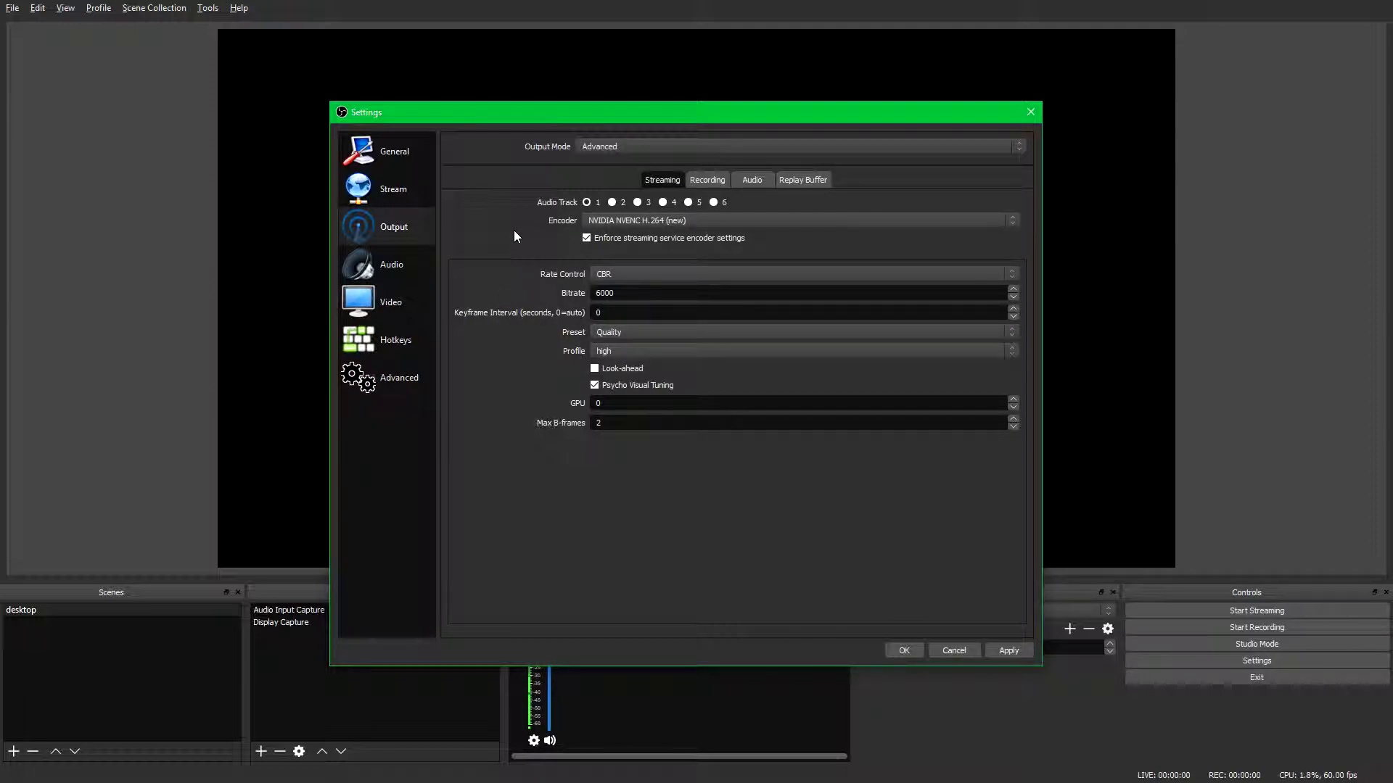
Step: Set the recording type to Custom Output (FFmpeg), with Output to File as the FFmpeg output type
left_click(709, 181)
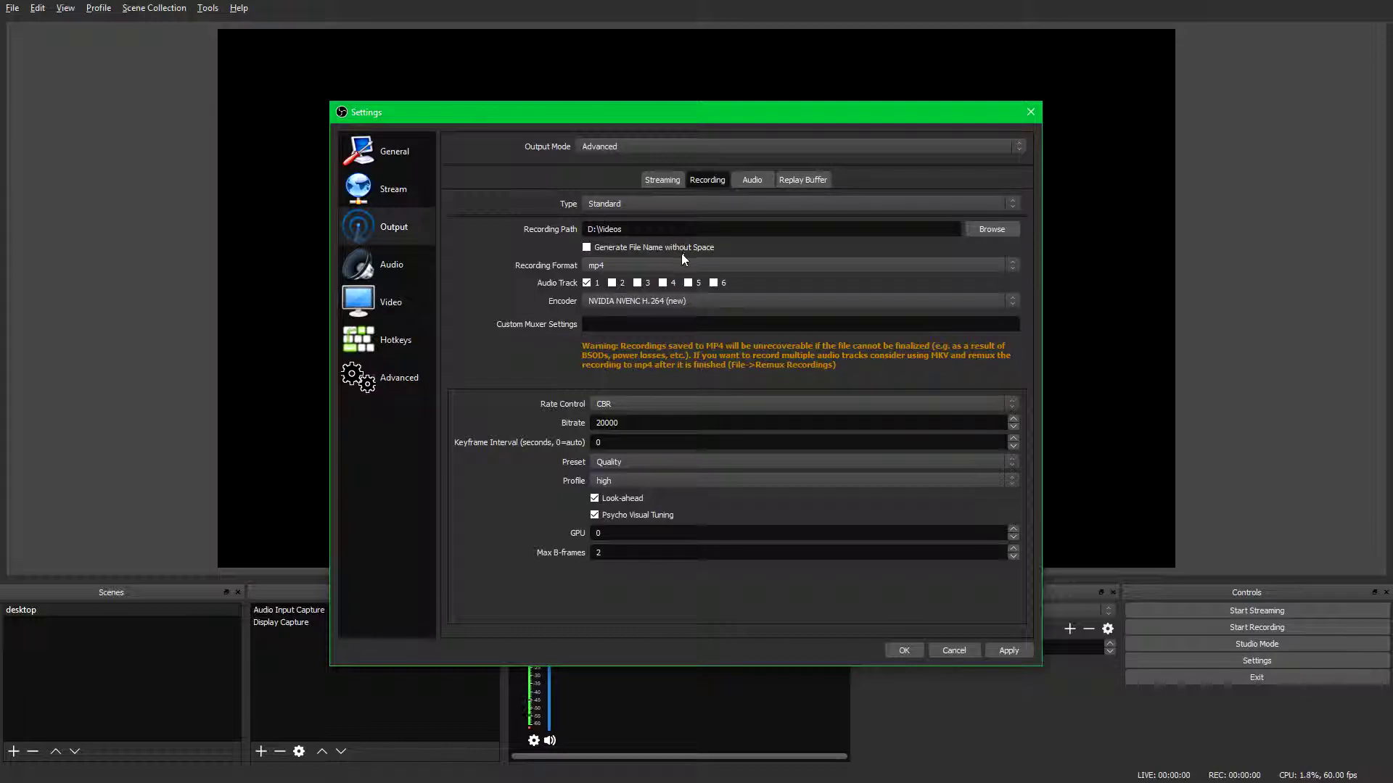
left_click(613, 204)
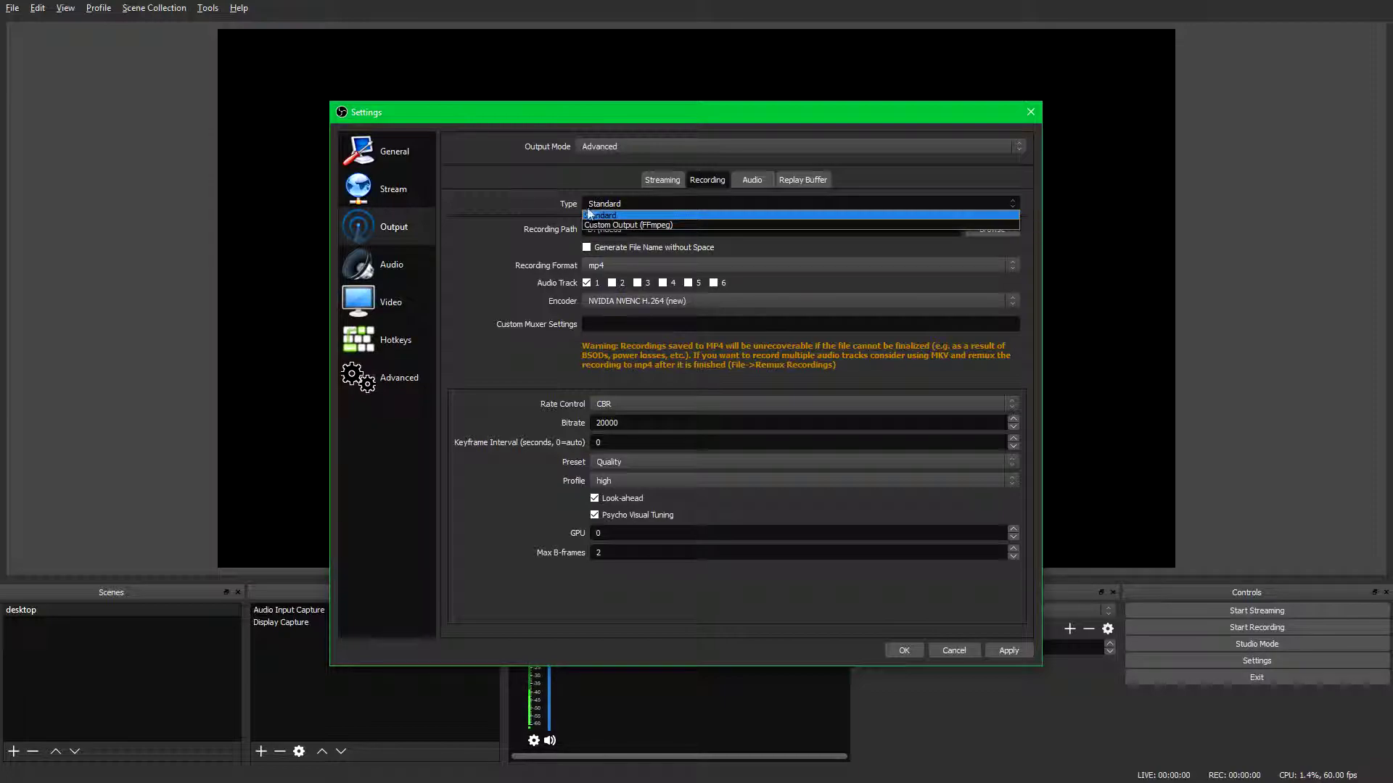
left_click(610, 215)
left_click(605, 204)
left_click(602, 225)
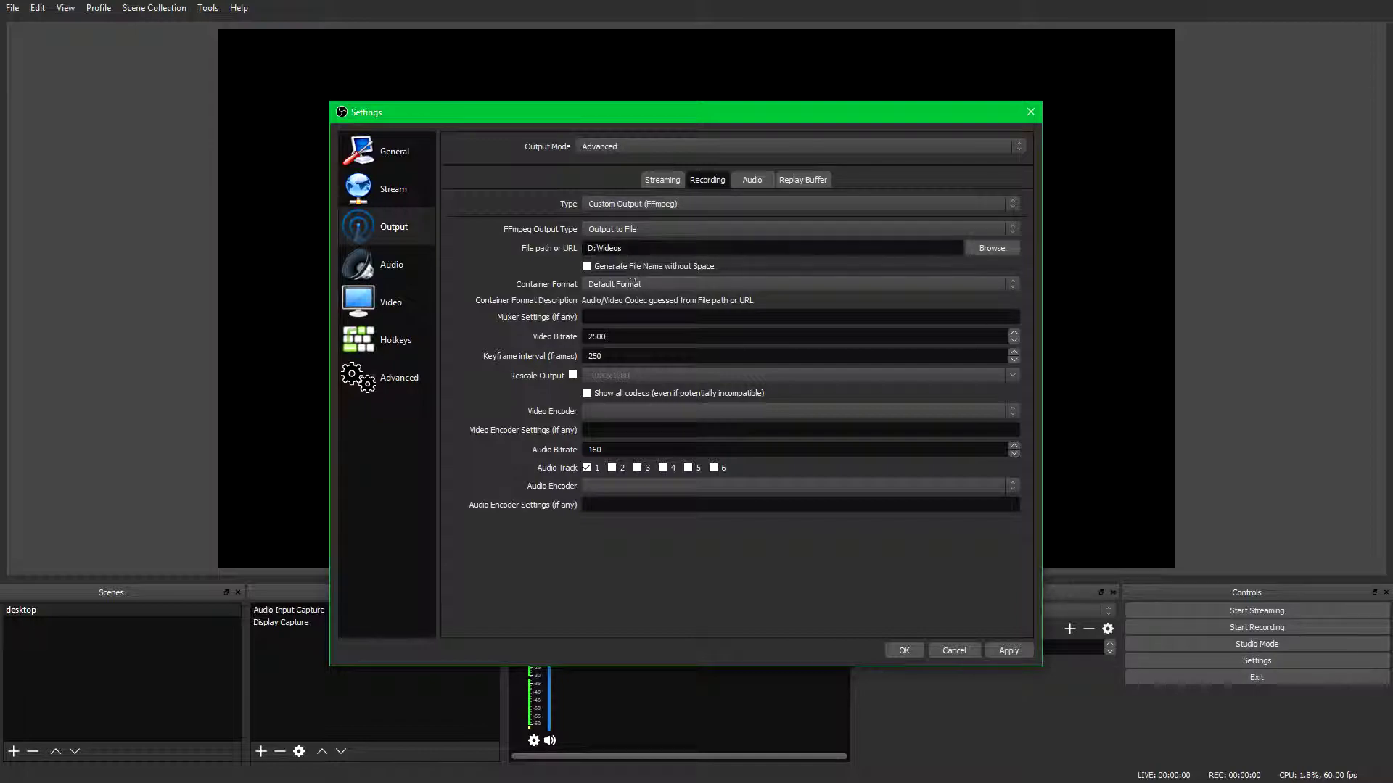
left_click(621, 229)
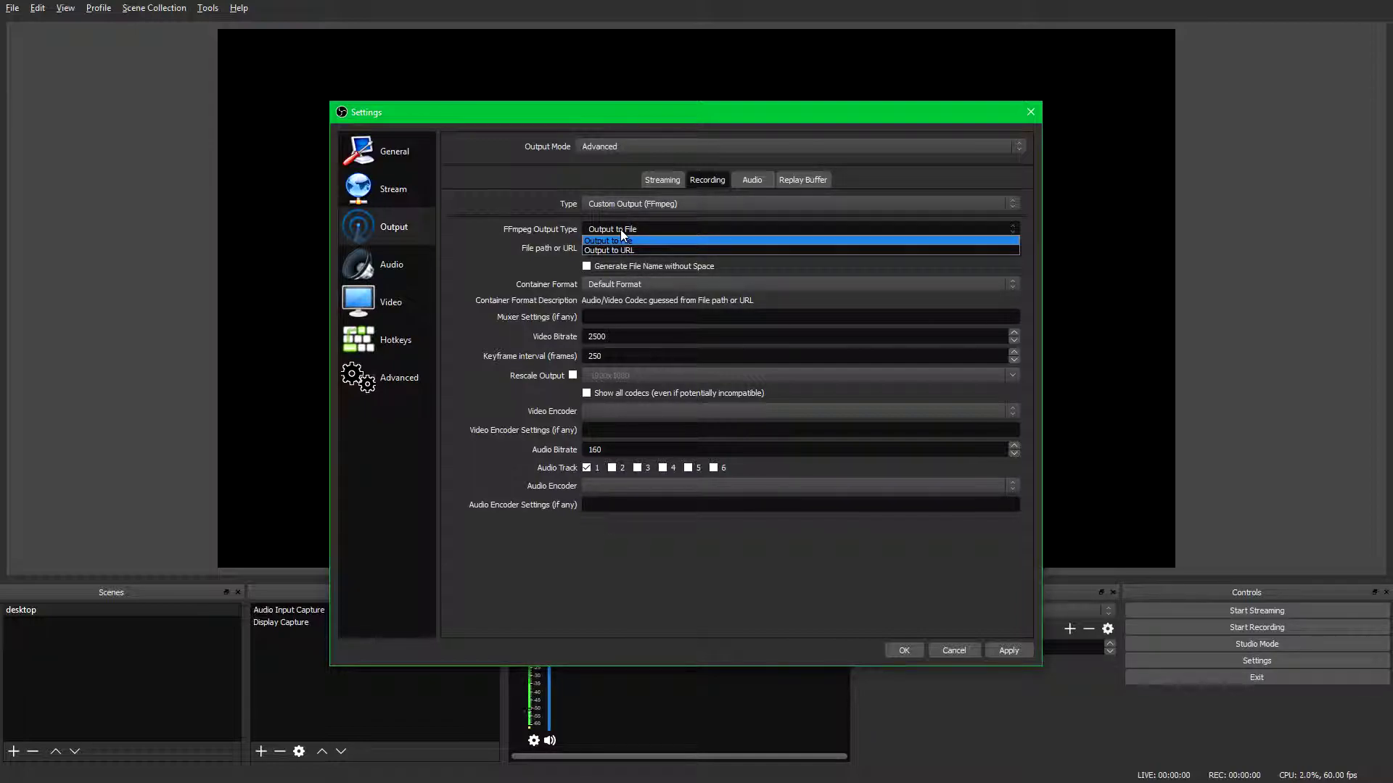
left_click(621, 232)
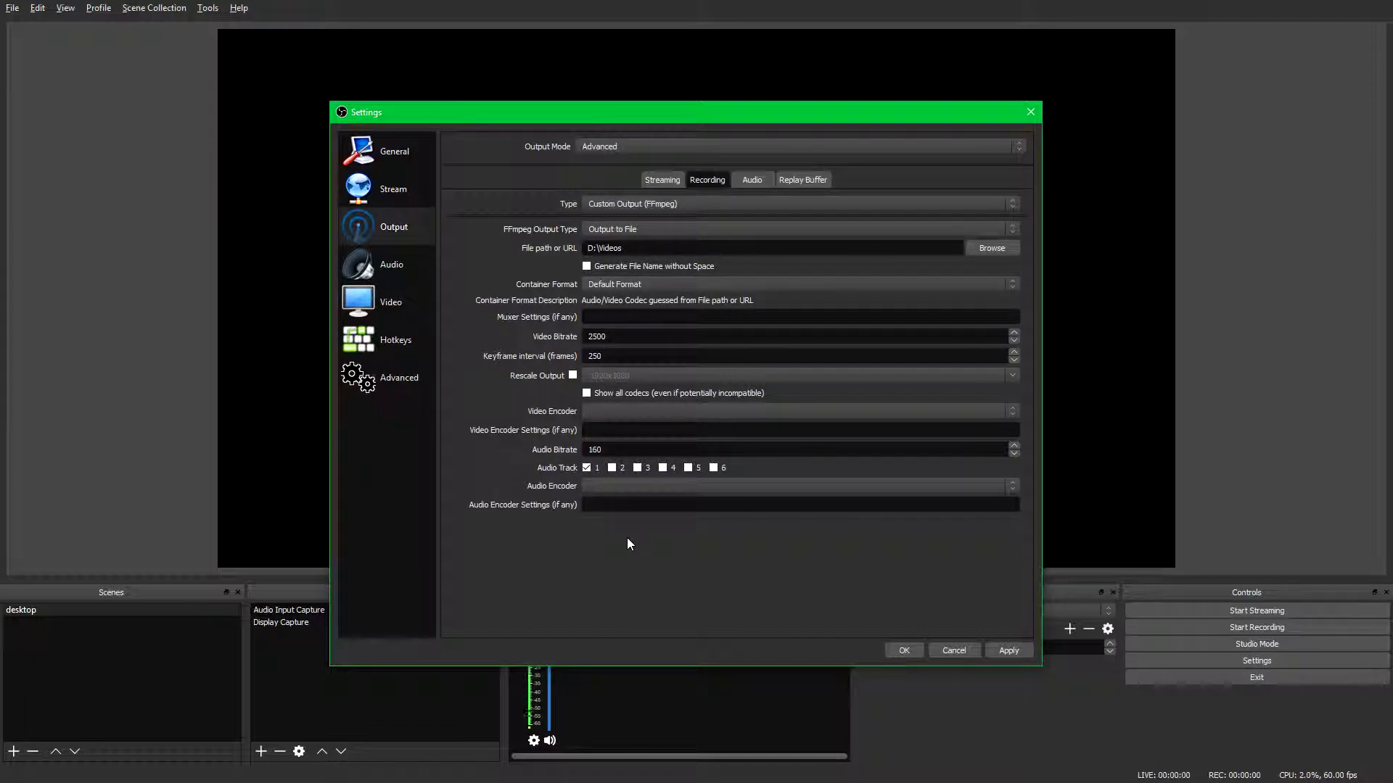
Step: Set the recording type to Standard and choose the Videos folder as the recording path
left_click(691, 203)
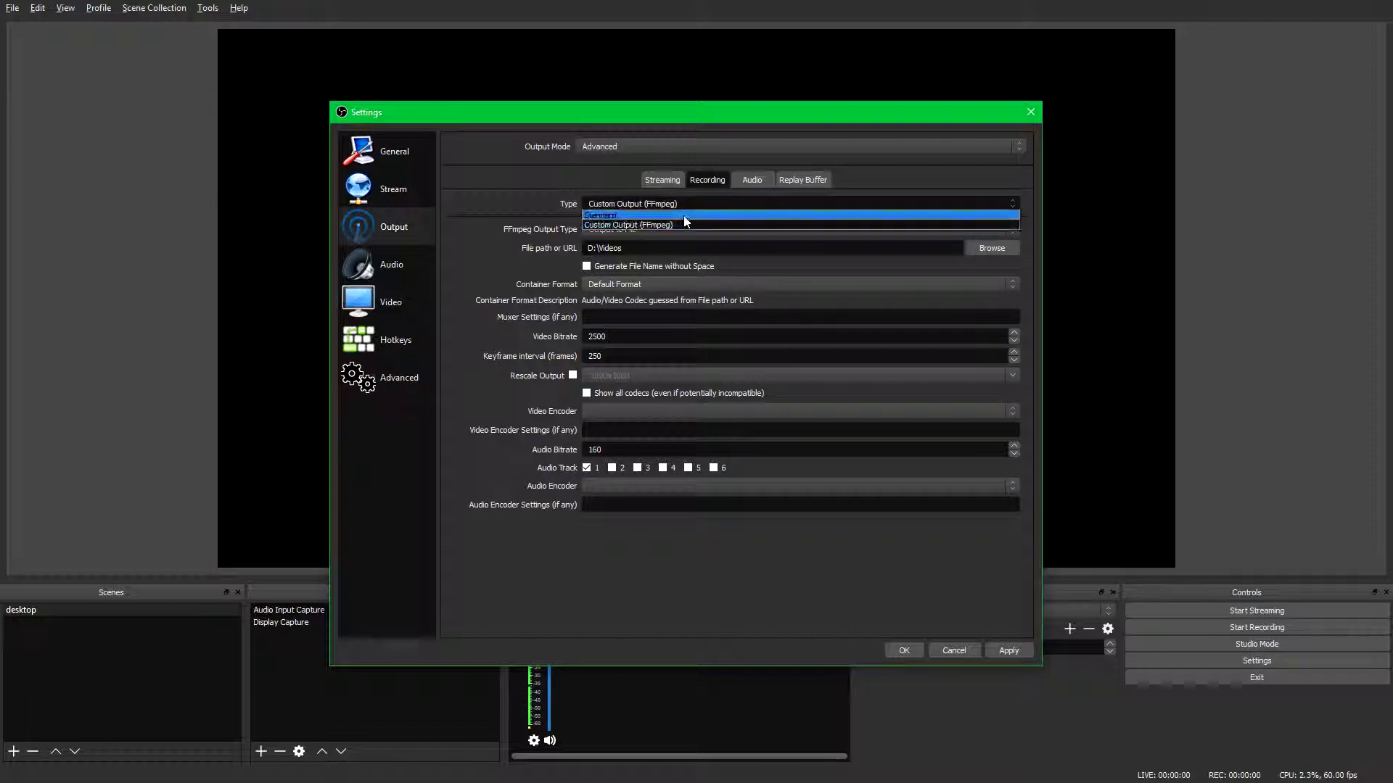
left_click(682, 215)
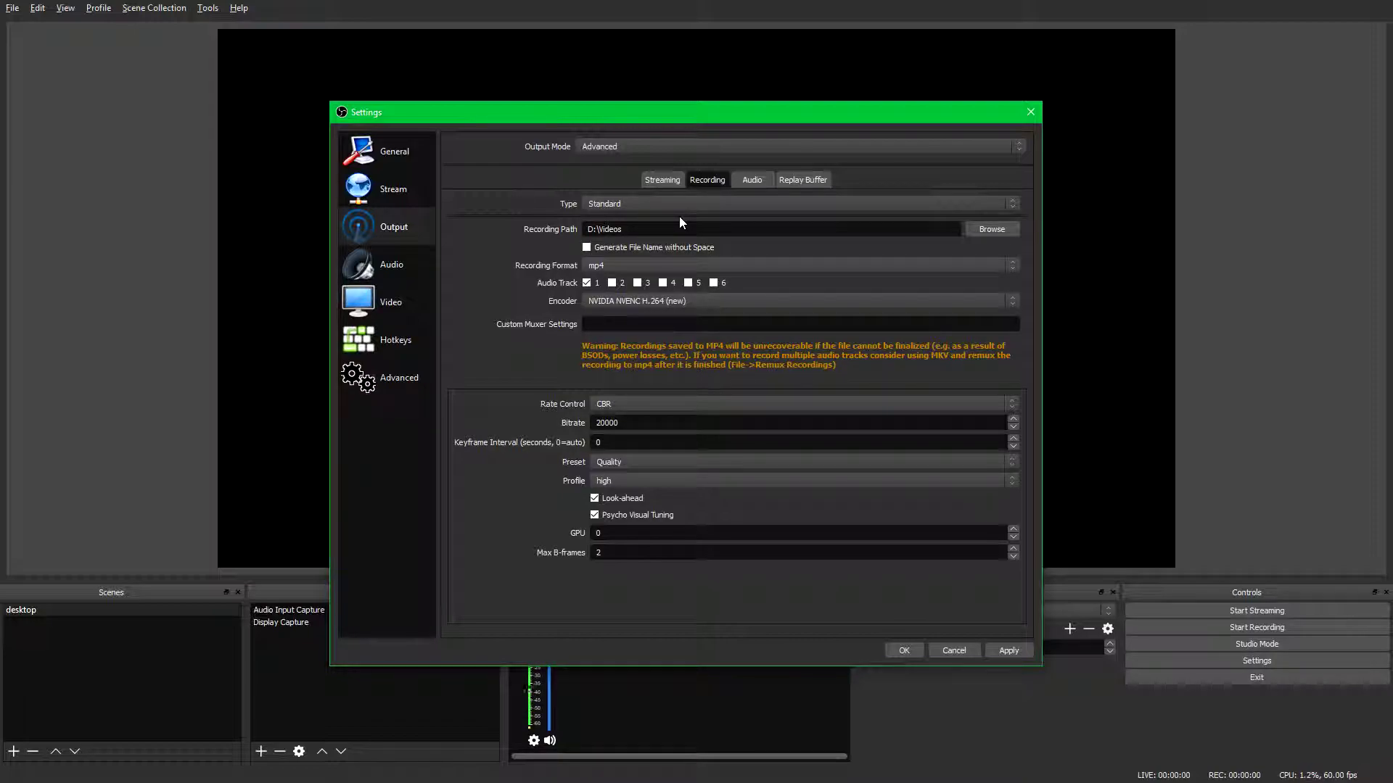
triple_click(679, 228)
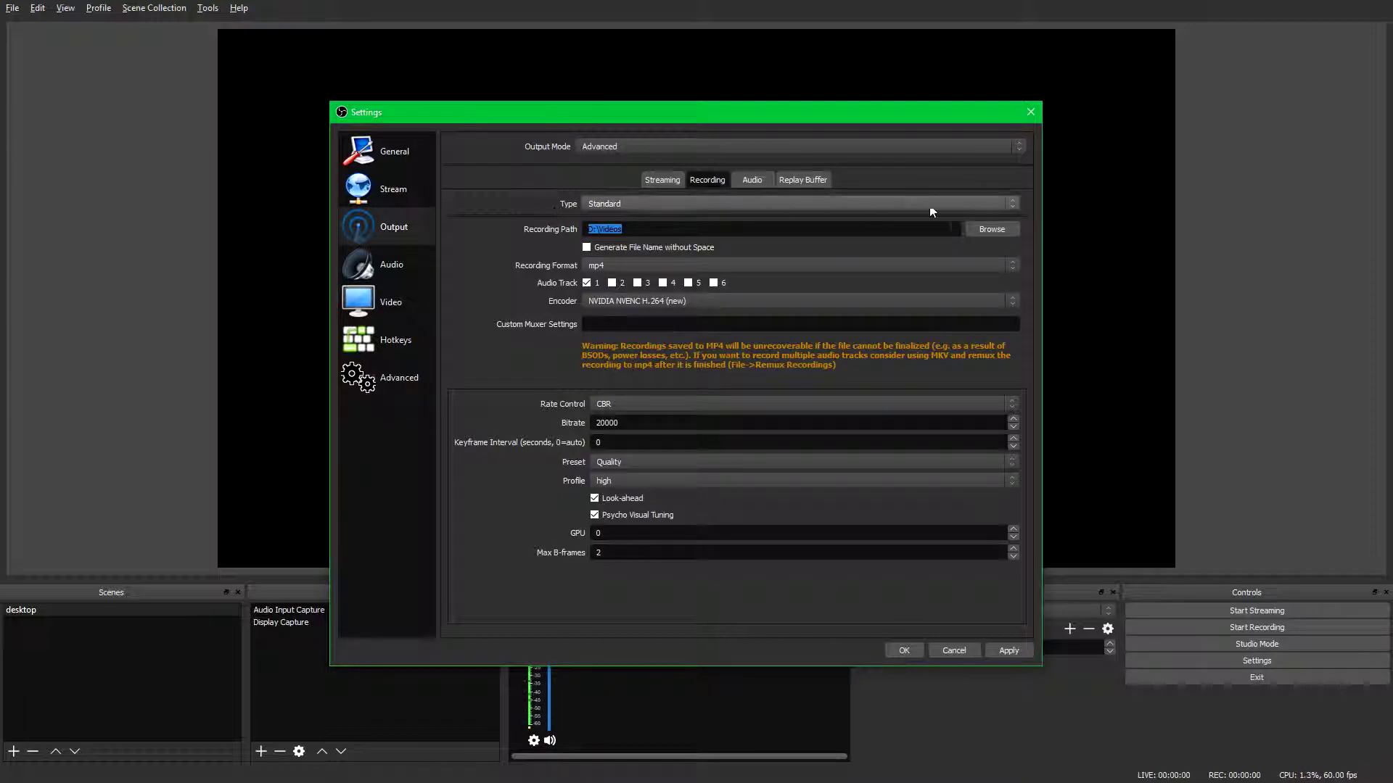
left_click(988, 228)
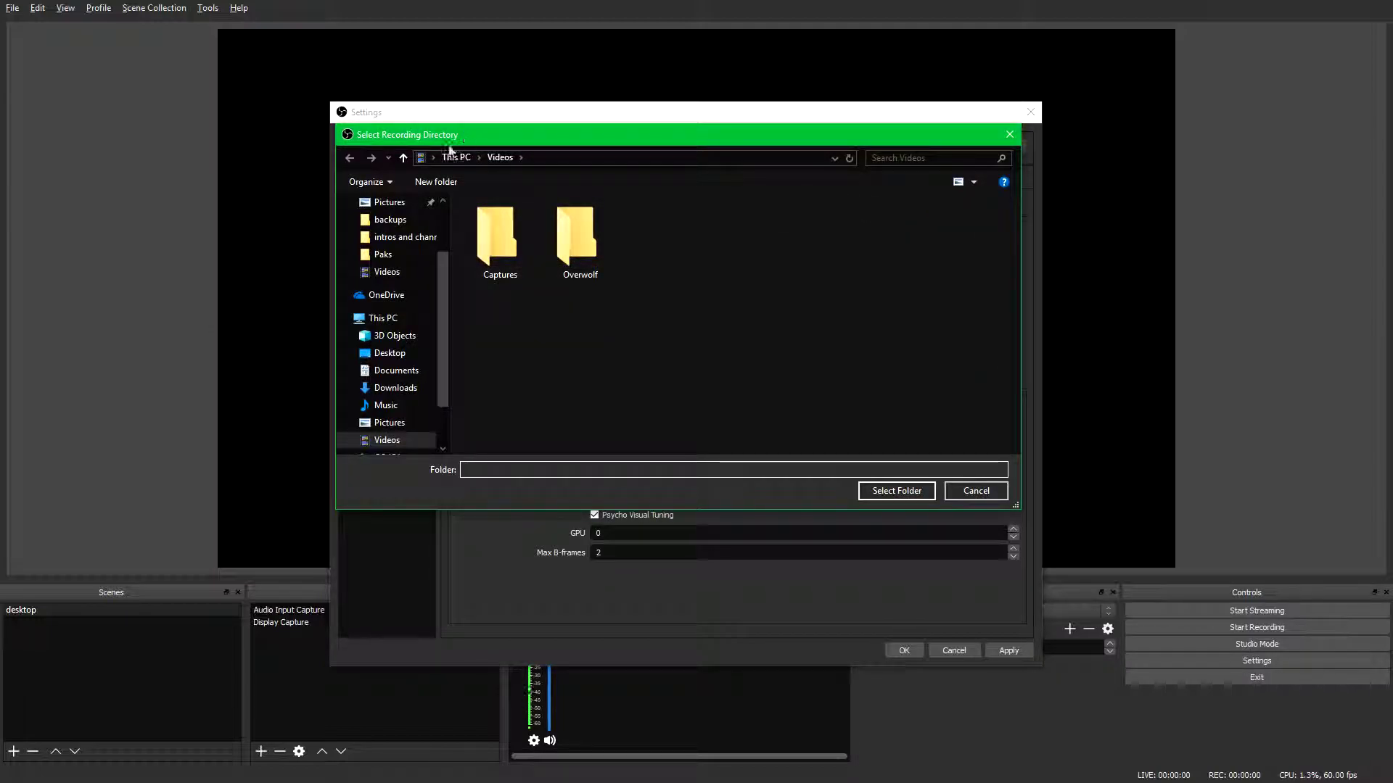
left_click_drag(373, 167, 492, 221)
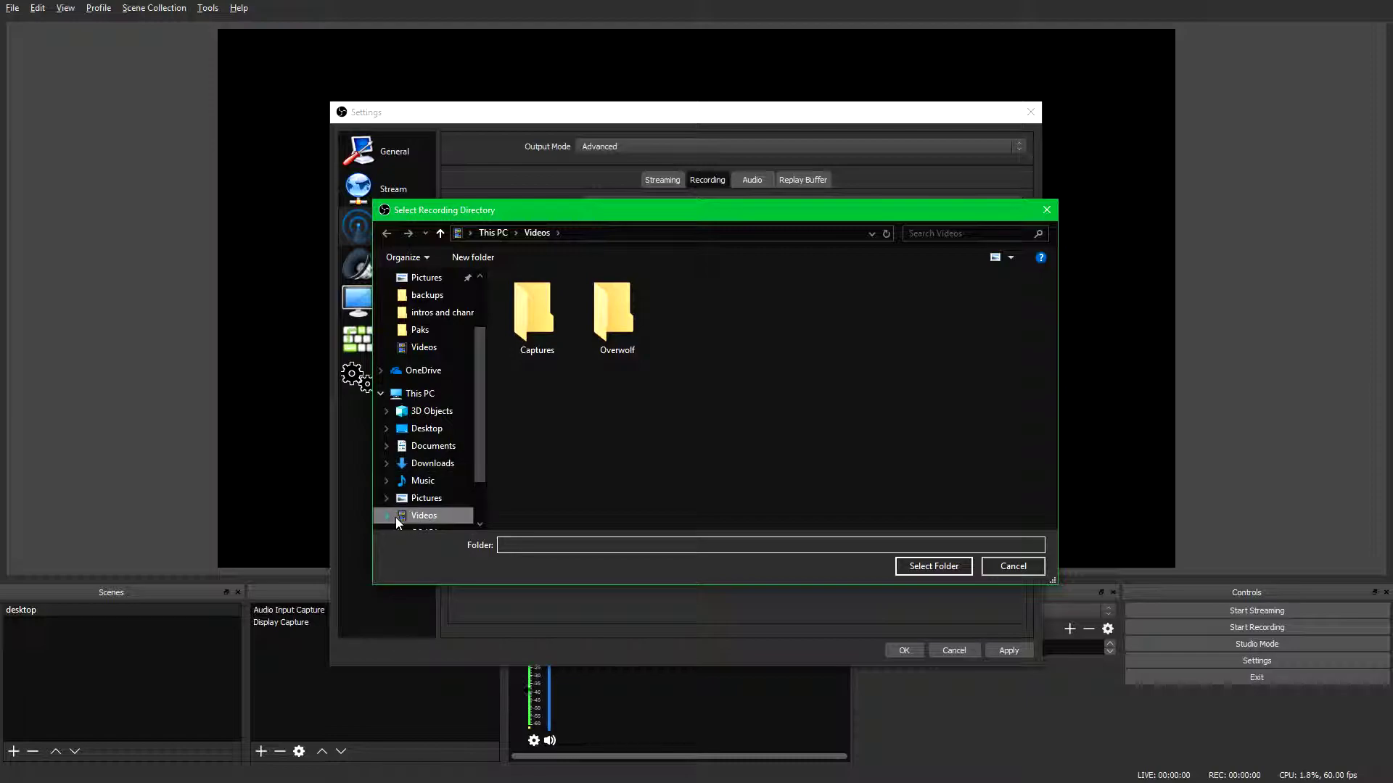
scroll(414, 508, "down", 1)
left_click(427, 497)
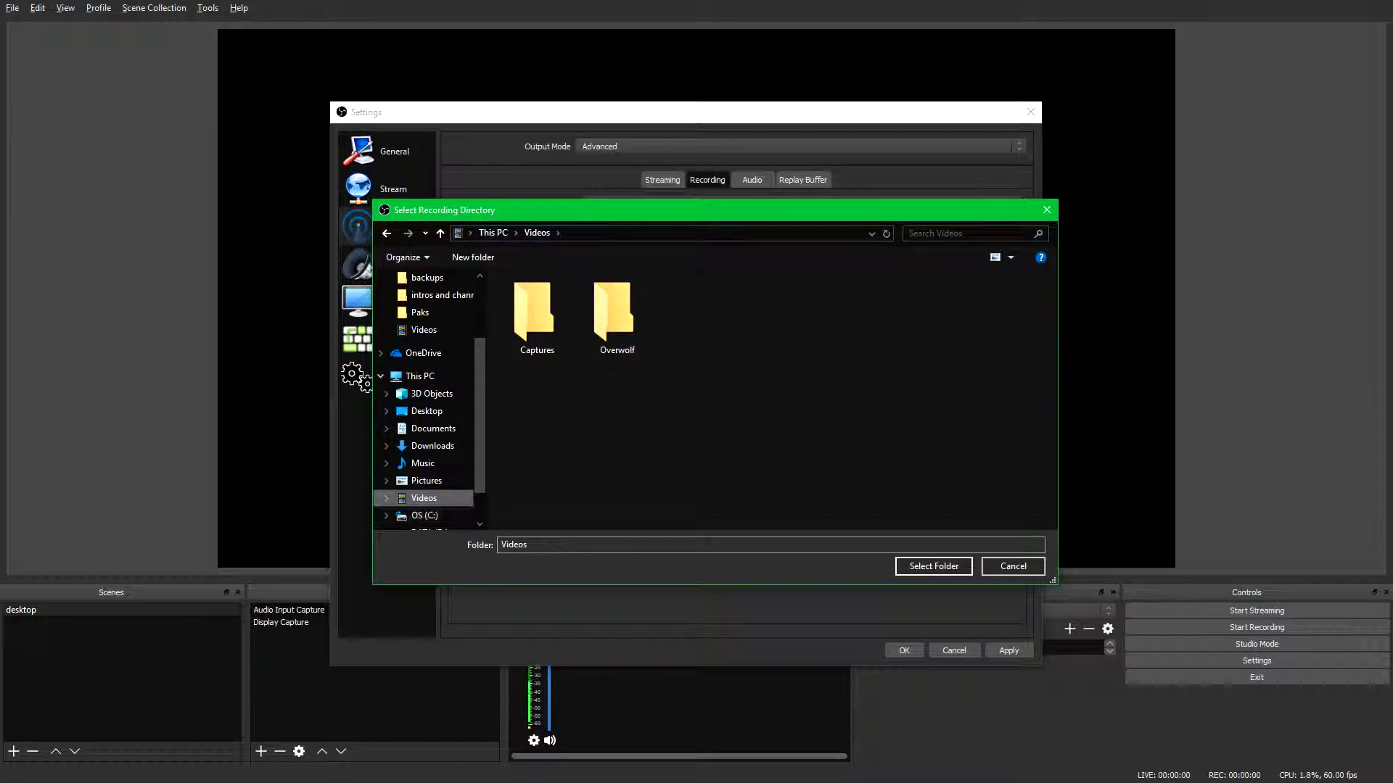
left_click(941, 567)
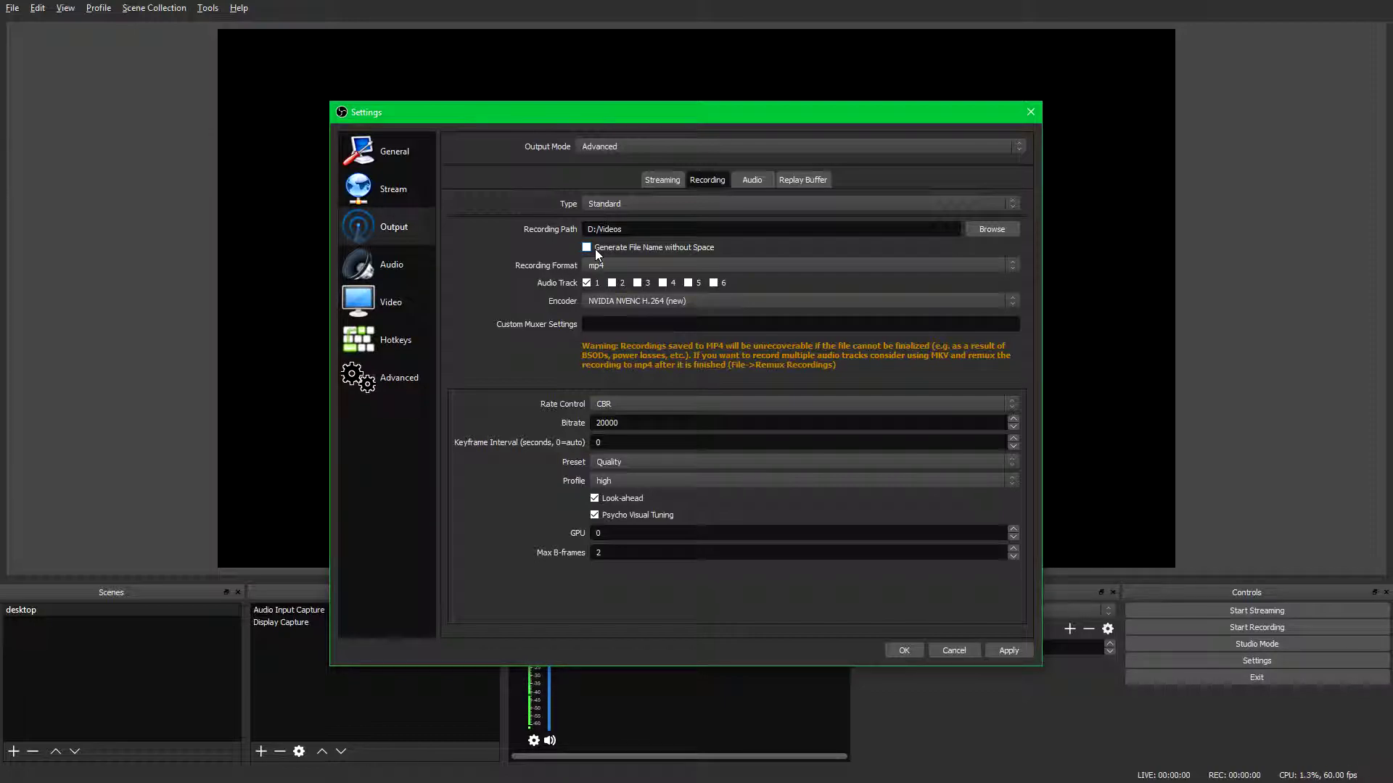
Step: Set the recording format to mp4
left_click(642, 265)
left_click(631, 266)
left_click(624, 266)
left_click(622, 276)
left_click(637, 267)
left_click(629, 287)
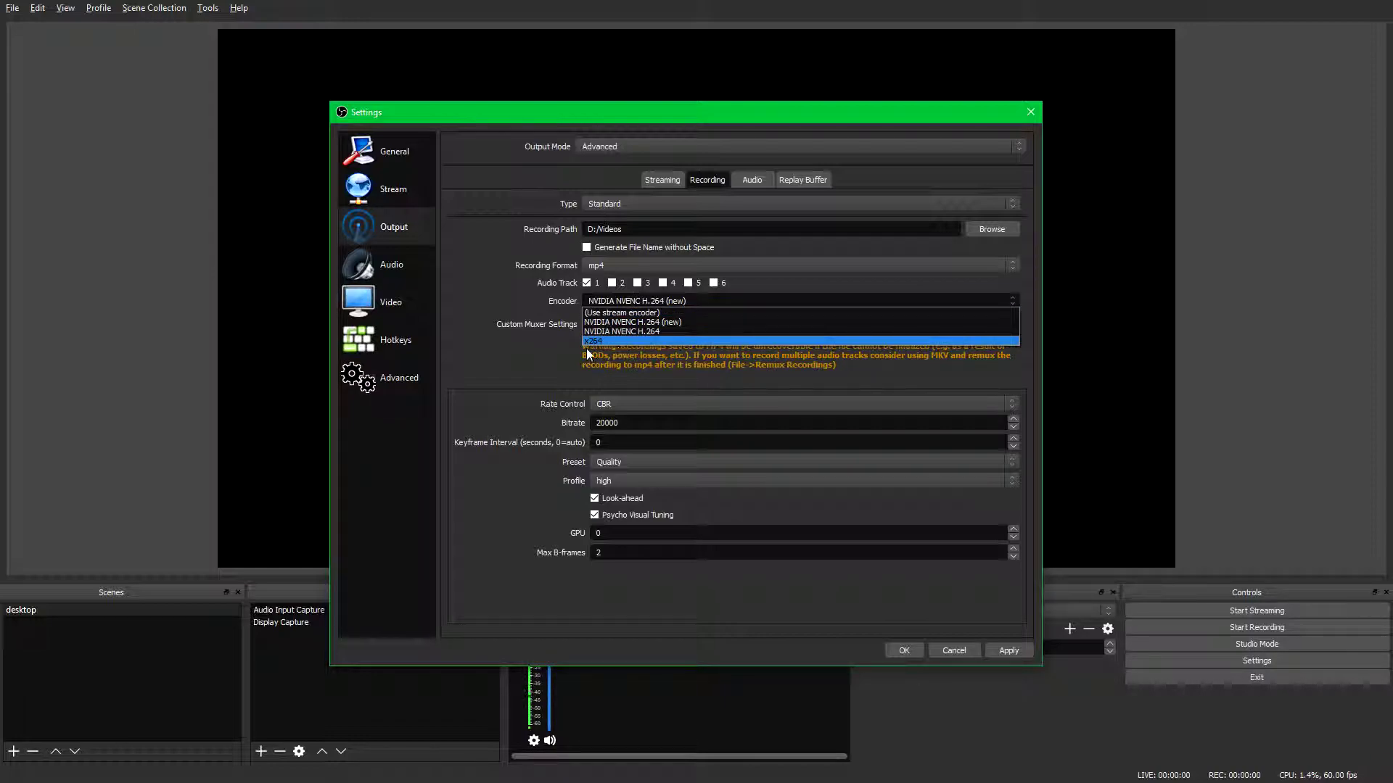
Step: Try the x264 encoder and the NVIDIA NVENC H.264 encoder for the recording
left_click(607, 341)
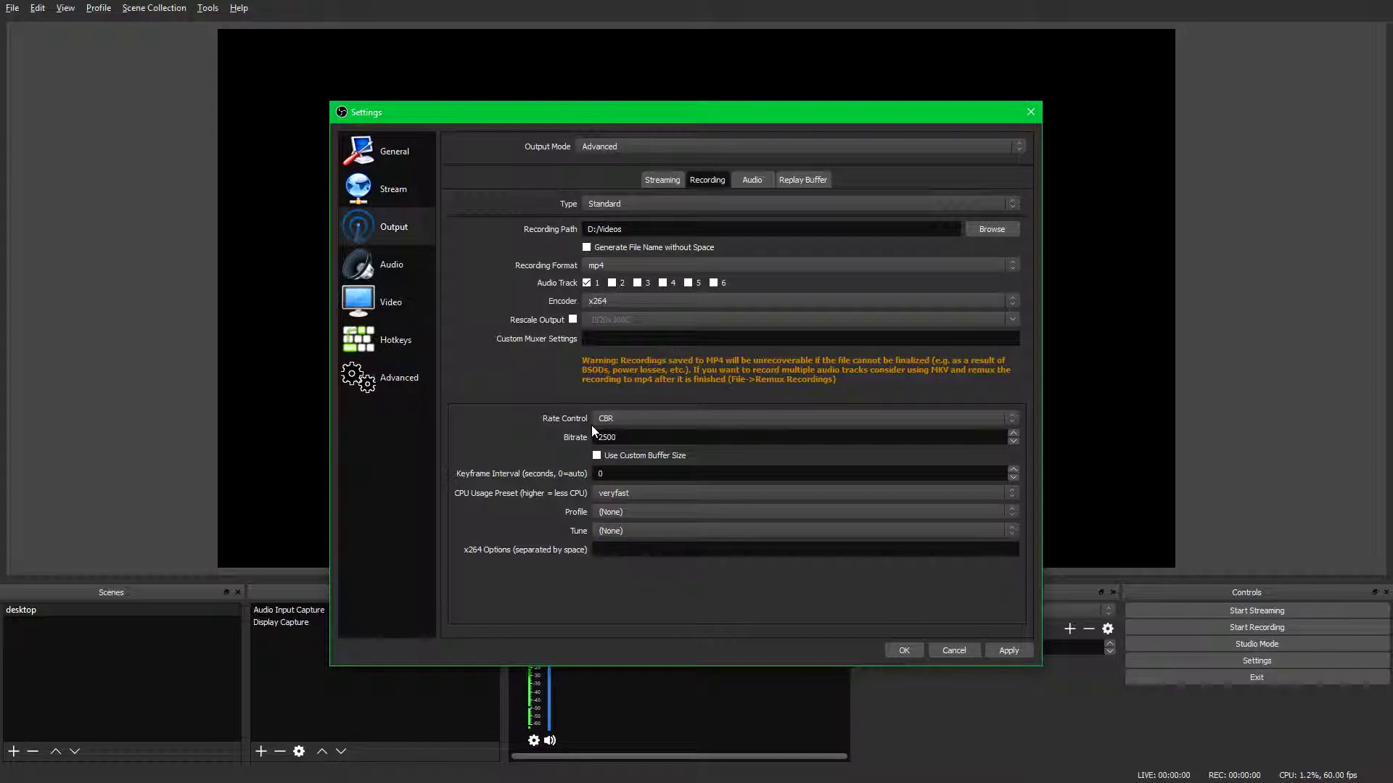
left_click(649, 298)
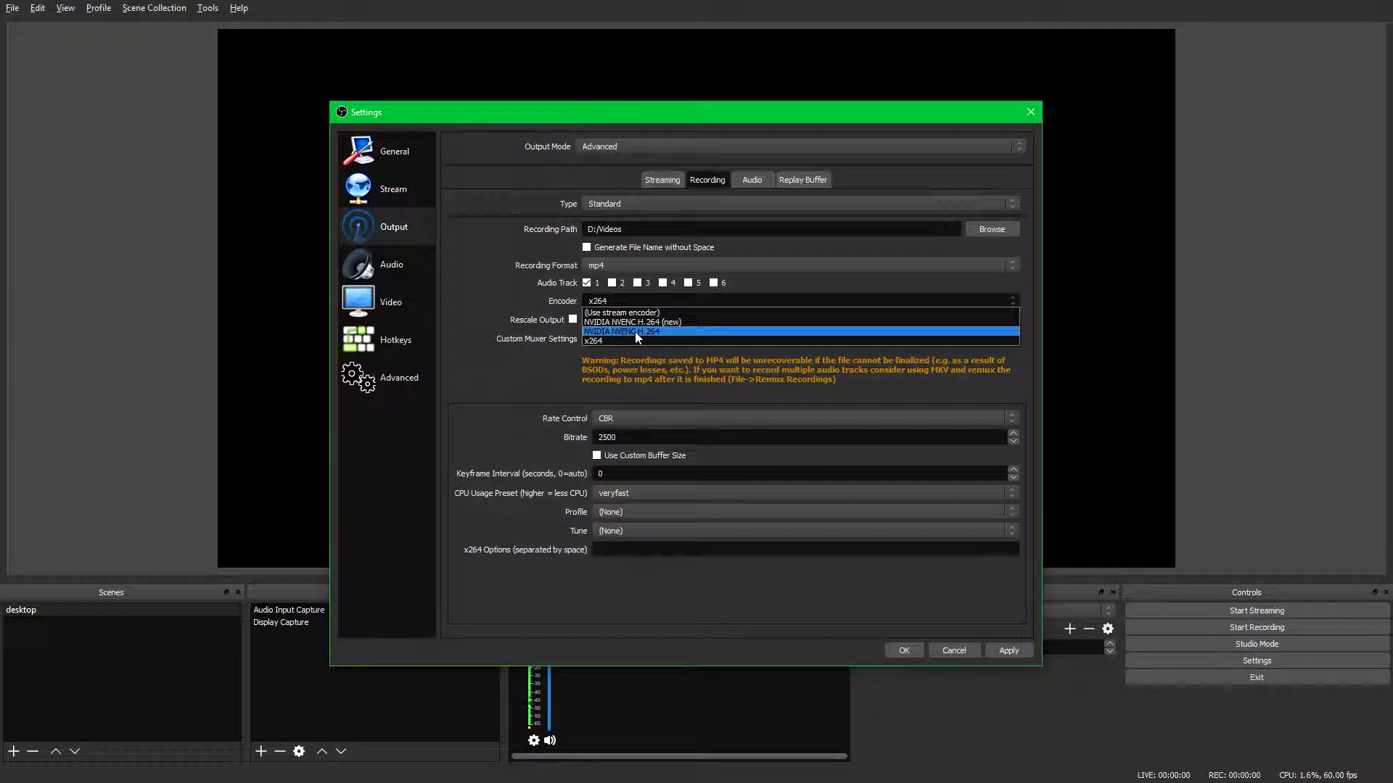
left_click(635, 332)
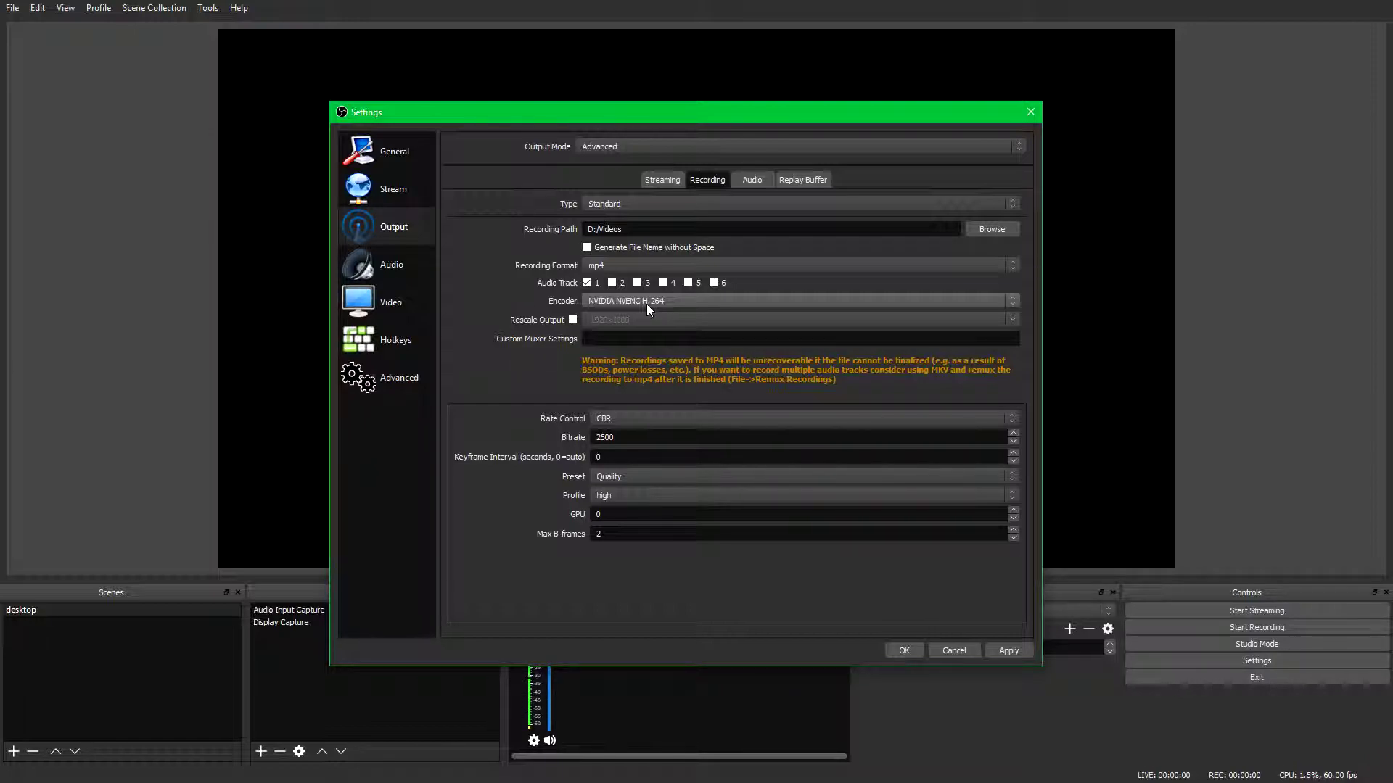
left_click(647, 303)
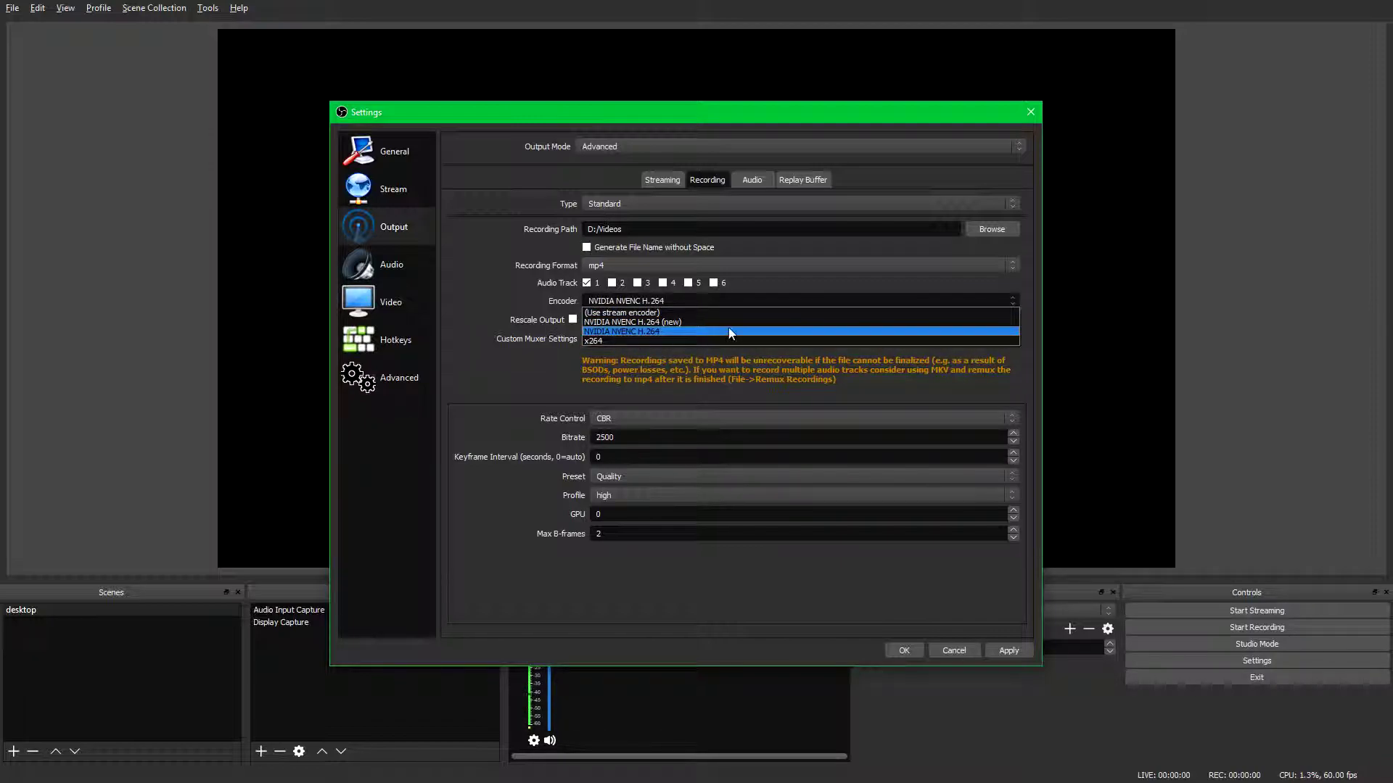
left_click(625, 331)
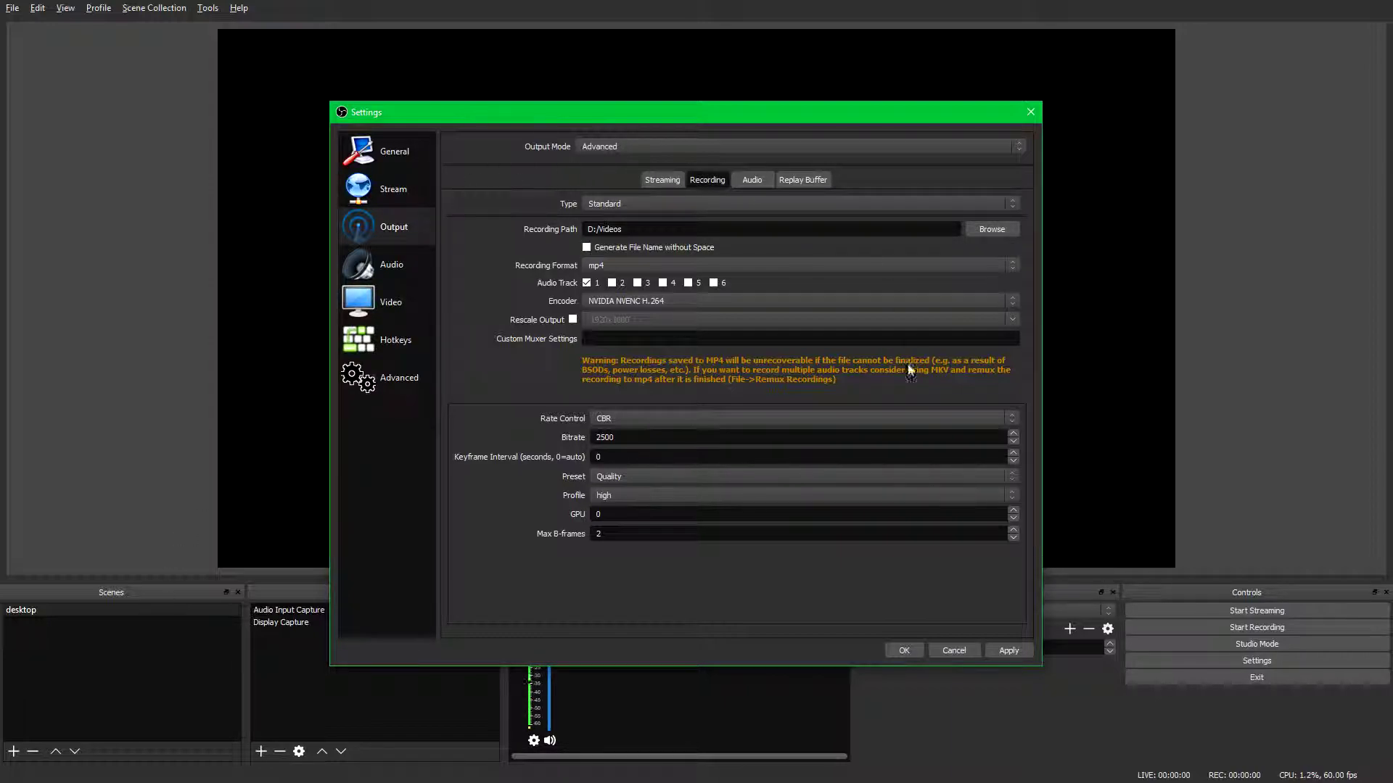
Step: Set the recording encoder to NVIDIA NVENC H.264 (new)
left_click(611, 302)
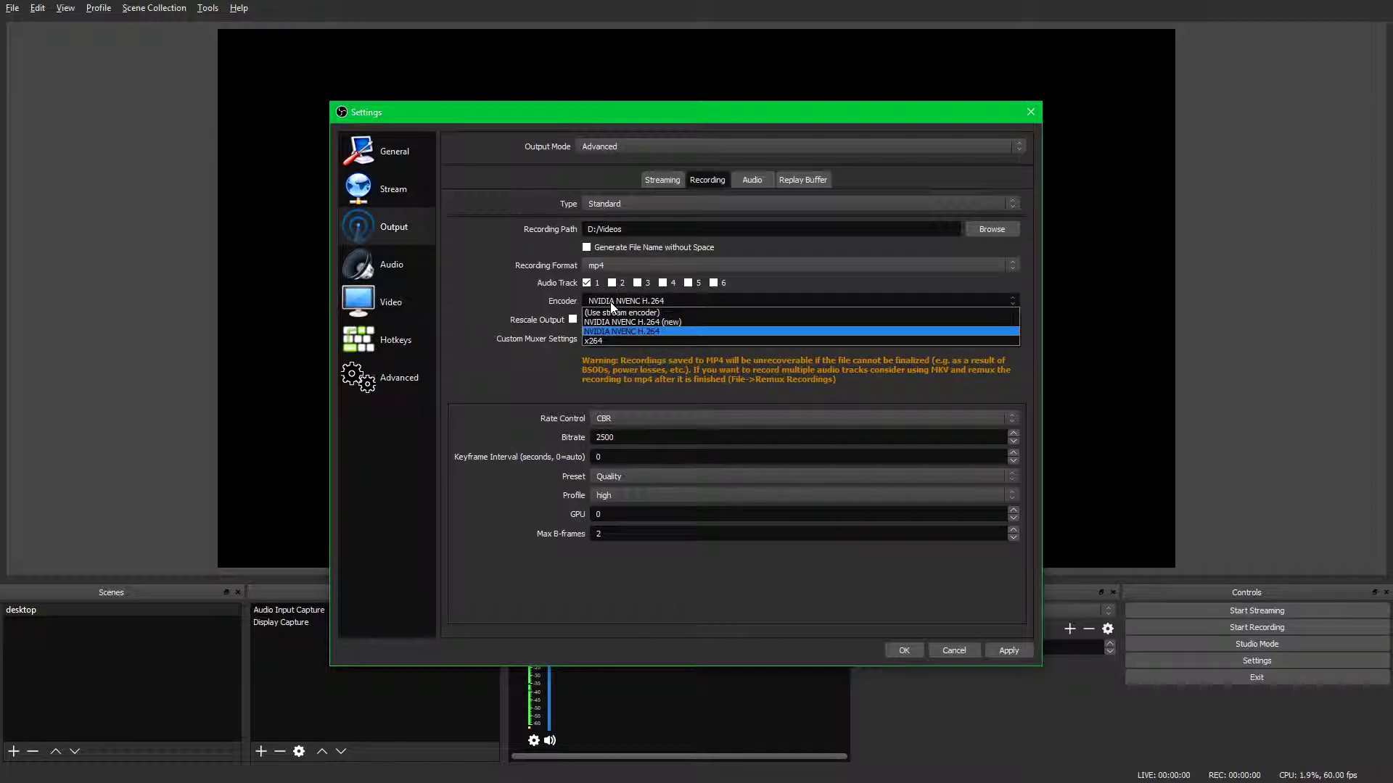
left_click(651, 325)
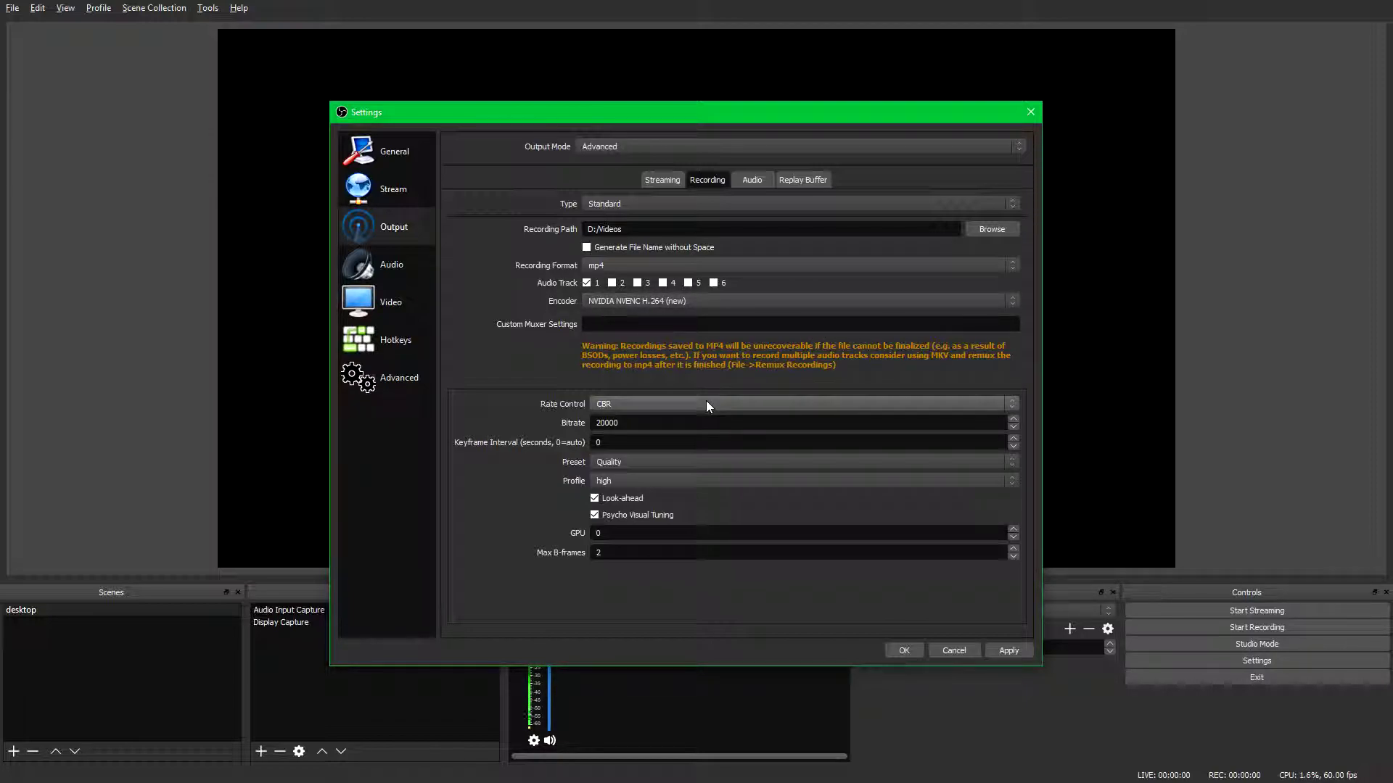
Step: Enter random placeholder text in the custom muxer settings and clear it again
left_click(608, 330)
type("woaiuhdauisdhwiauhsdi")
key("ctrl+a")
key("BackSpace")
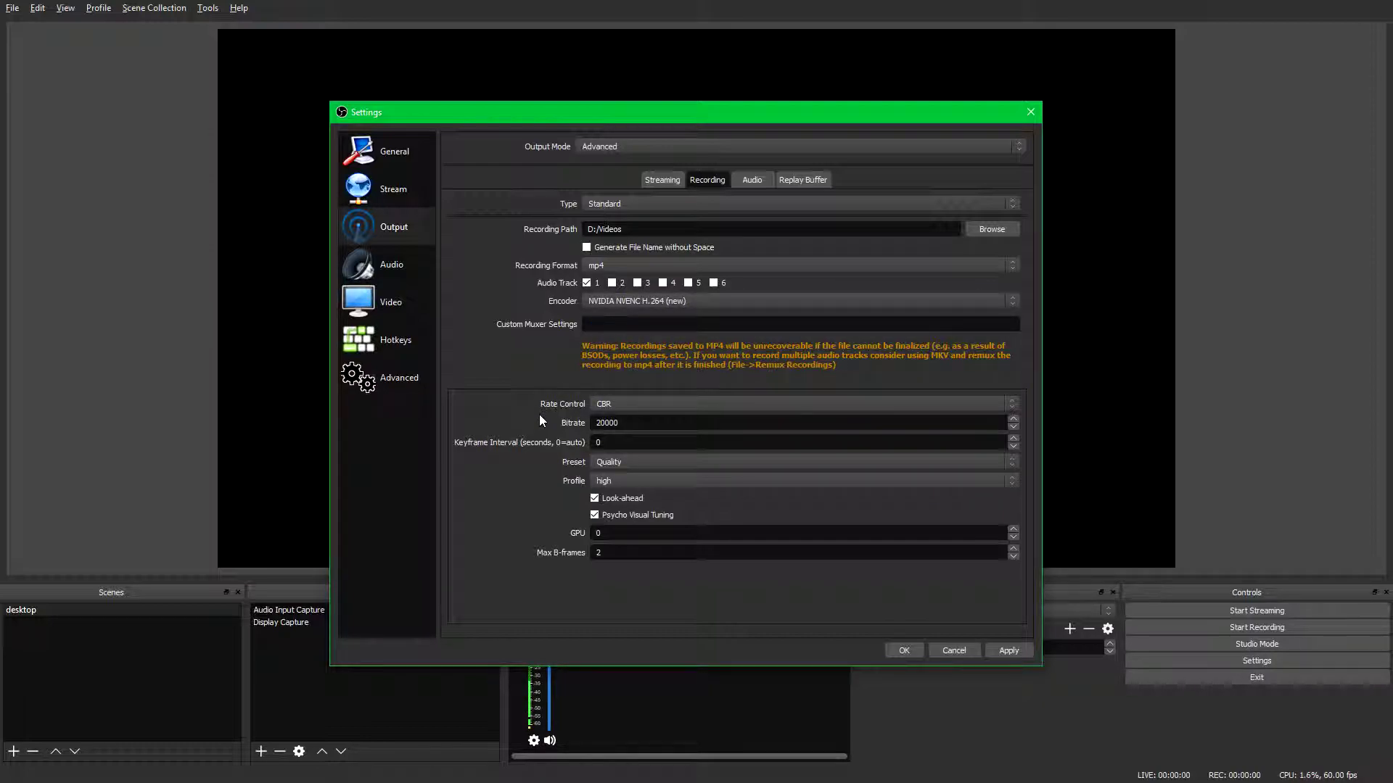
Step: Set the recording's rate control to CBR
left_click(601, 401)
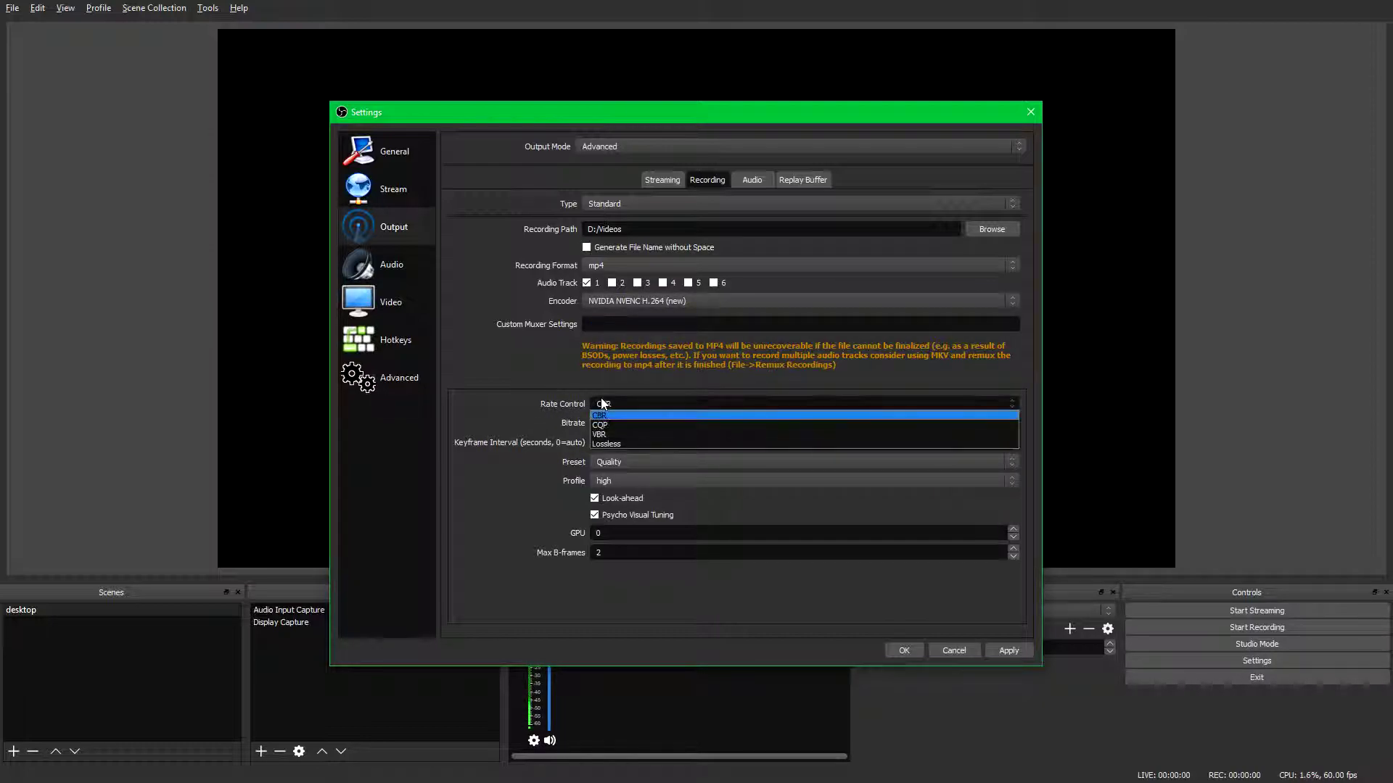
left_click(623, 415)
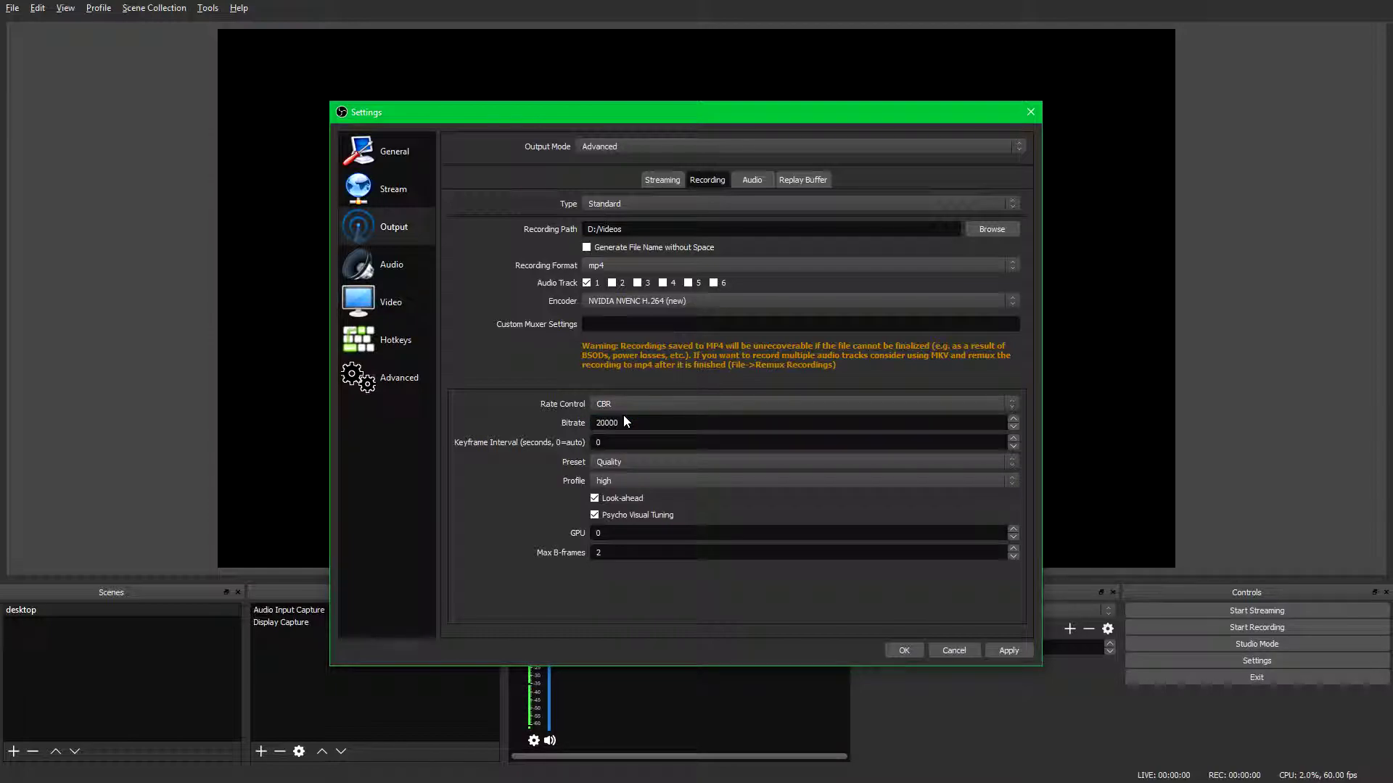
left_click(625, 403)
left_click(623, 416)
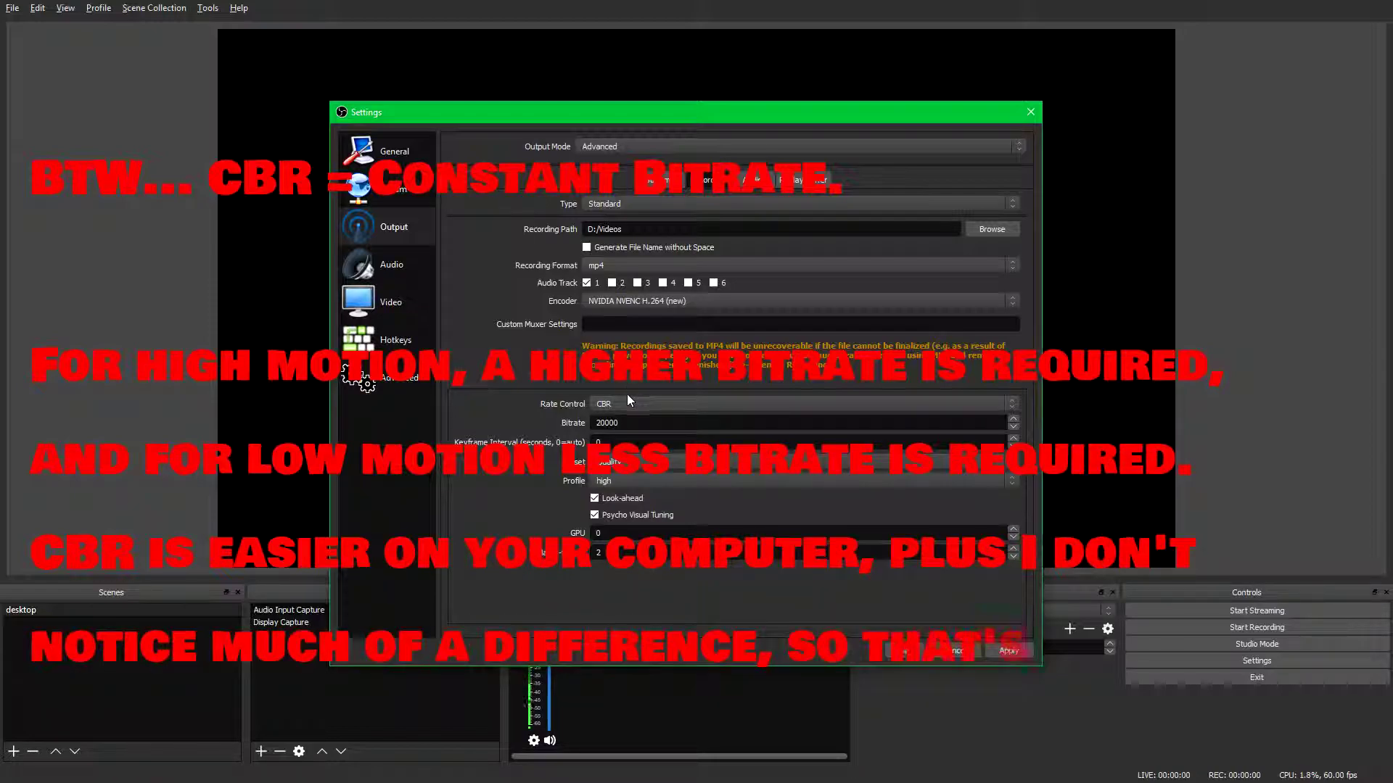
left_click(627, 398)
left_click(646, 404)
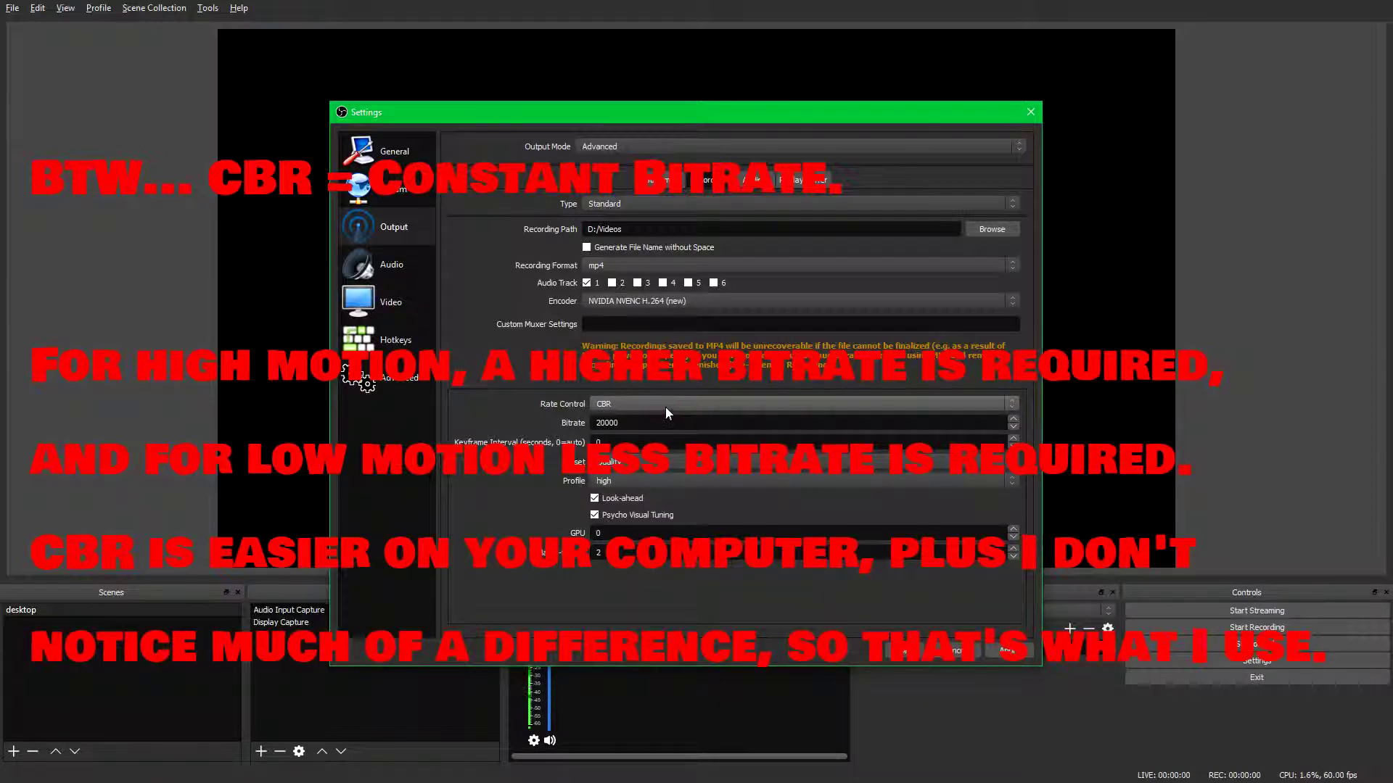
left_click(664, 406)
left_click(665, 406)
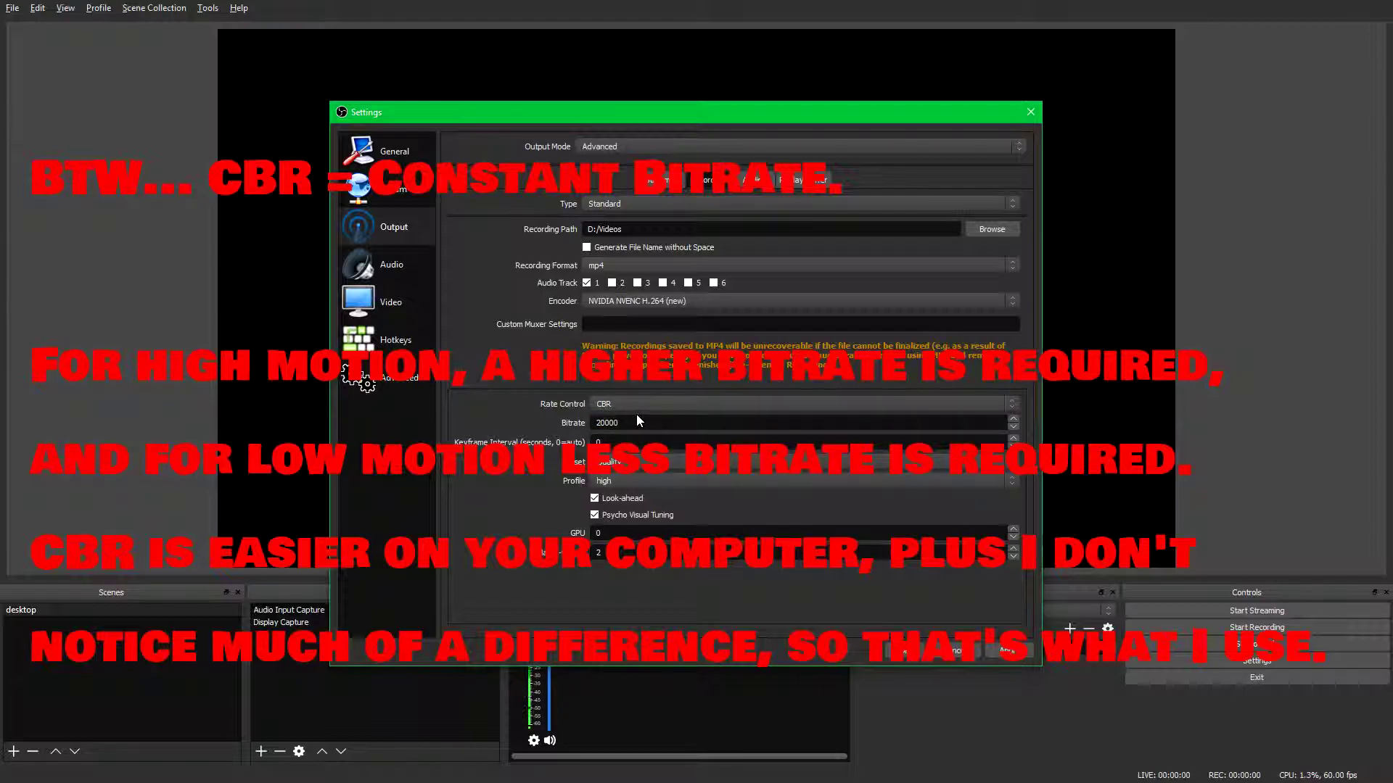
Step: Try changing the first digit of the recording bitrate to 4
left_click_drag(648, 423, 539, 431)
left_click(623, 423)
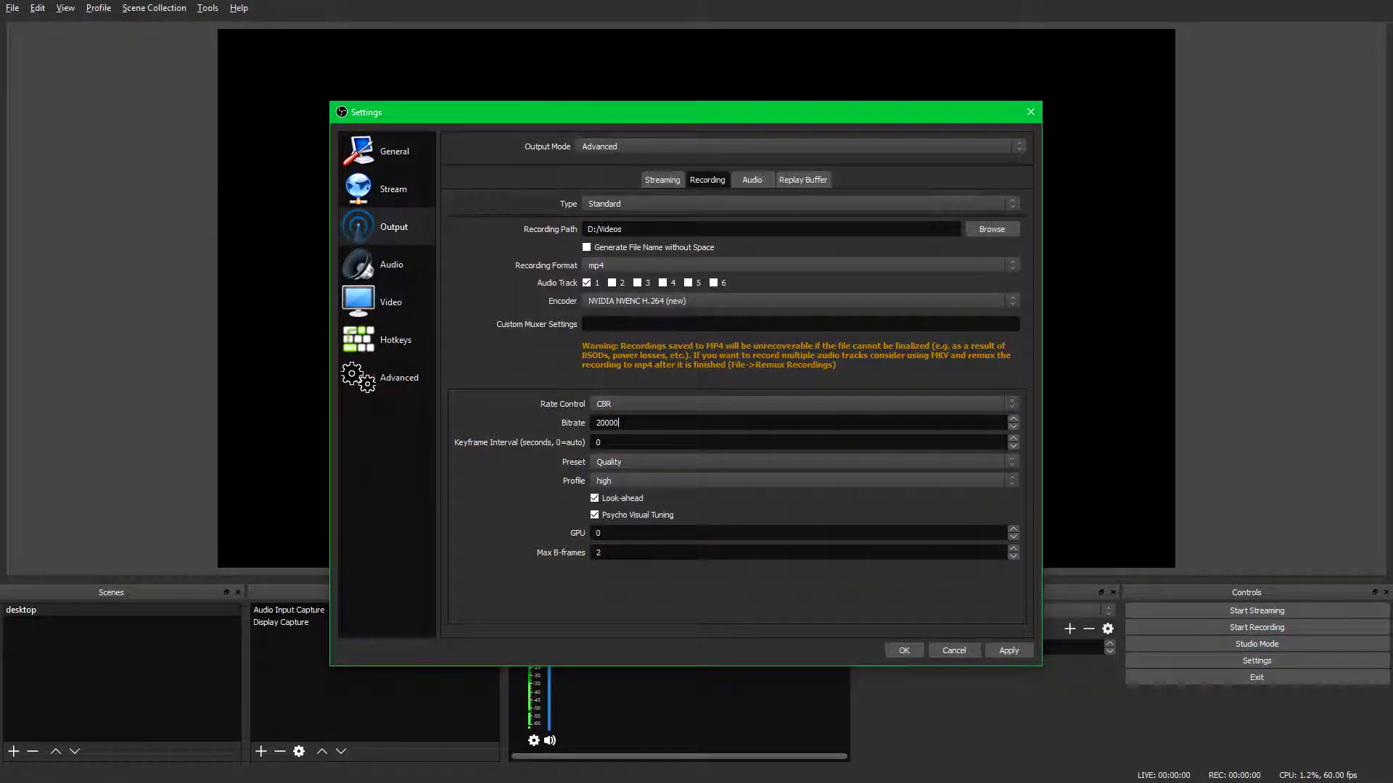
left_click_drag(622, 424, 559, 426)
left_click(639, 425)
left_click_drag(641, 425, 572, 441)
left_click(601, 423)
key("BackSpace")
type("4")
Step: Set the recording bitrate to 20000
key("BackSpace")
type("2")
key("ctrl+a")
key("Right")
double_click(613, 422)
key("Right")
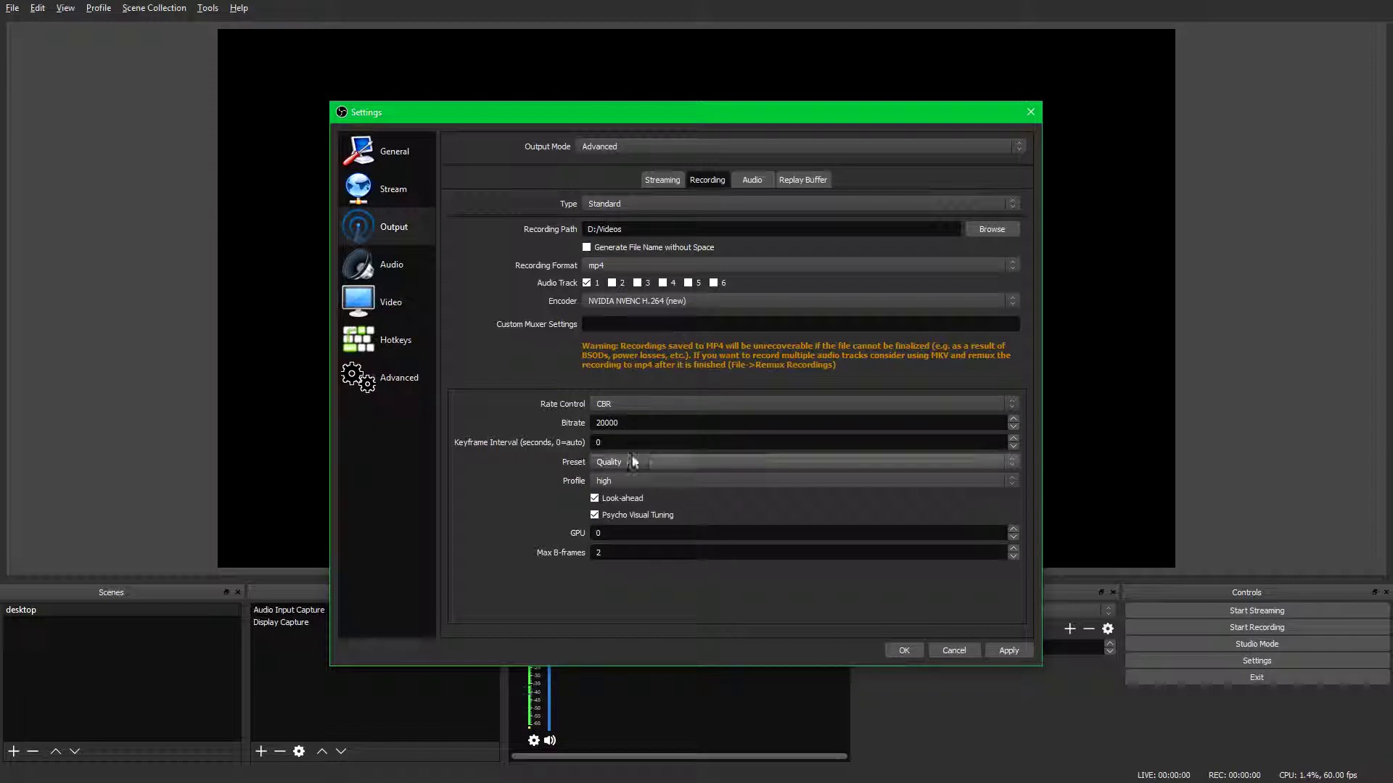
Step: Set the recording encoder preset to Quality
double_click(593, 442)
left_click(747, 462)
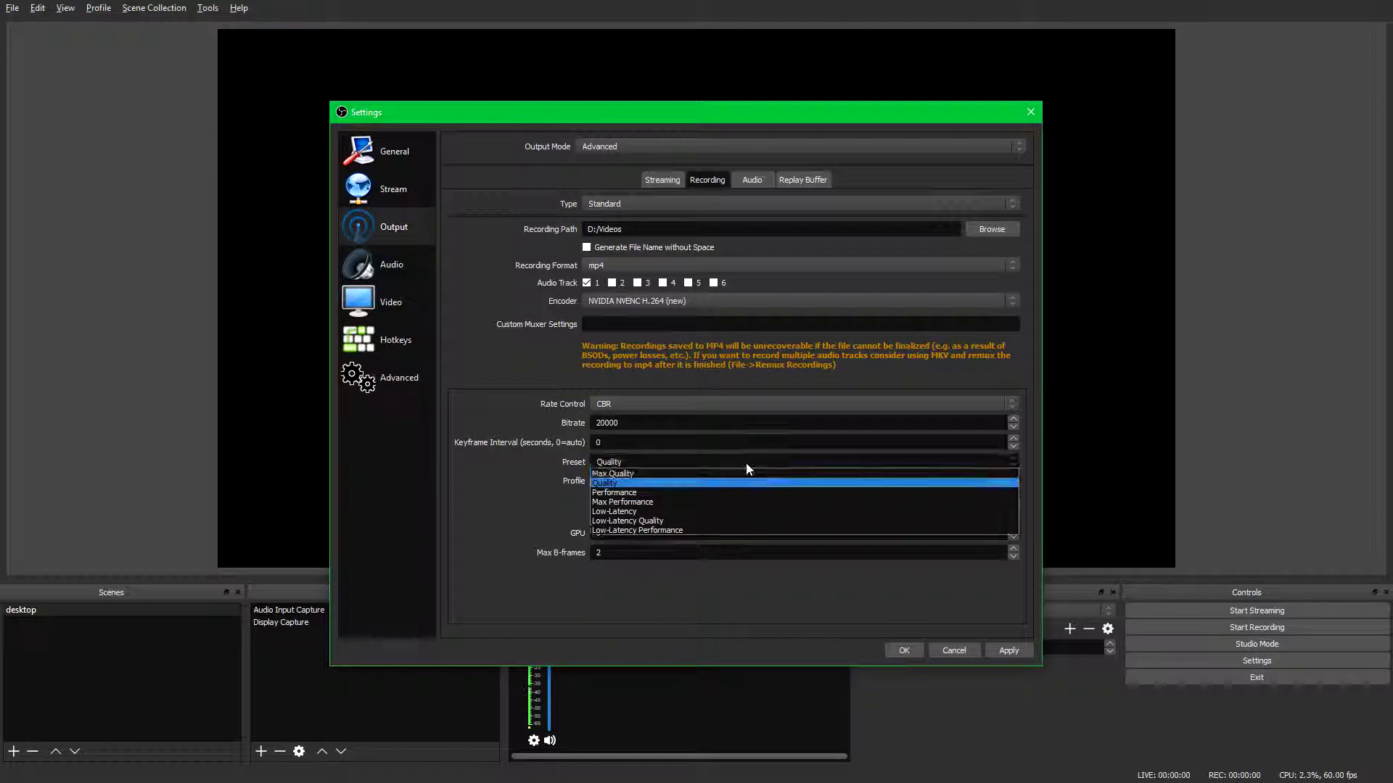
left_click(641, 483)
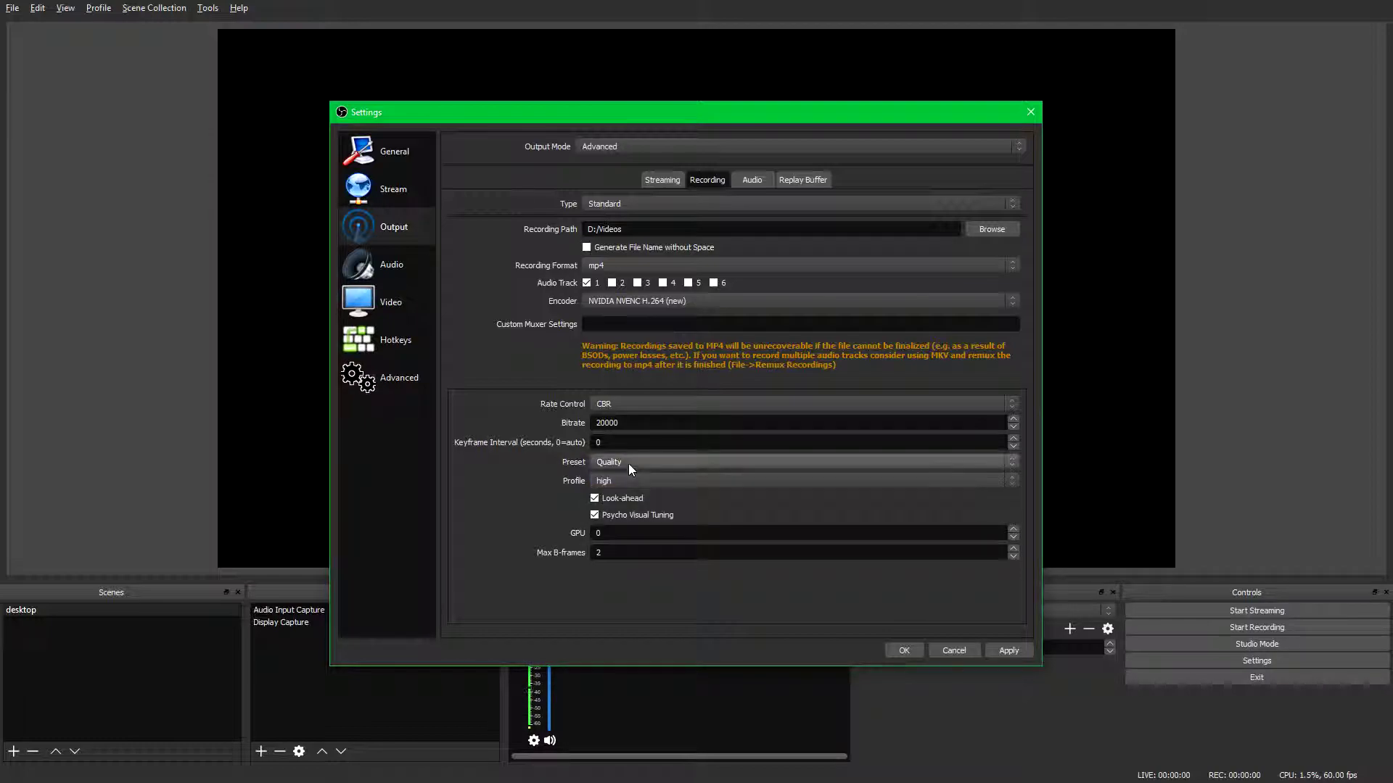
left_click(628, 464)
left_click(633, 483)
left_click(625, 463)
left_click(654, 485)
left_click(647, 461)
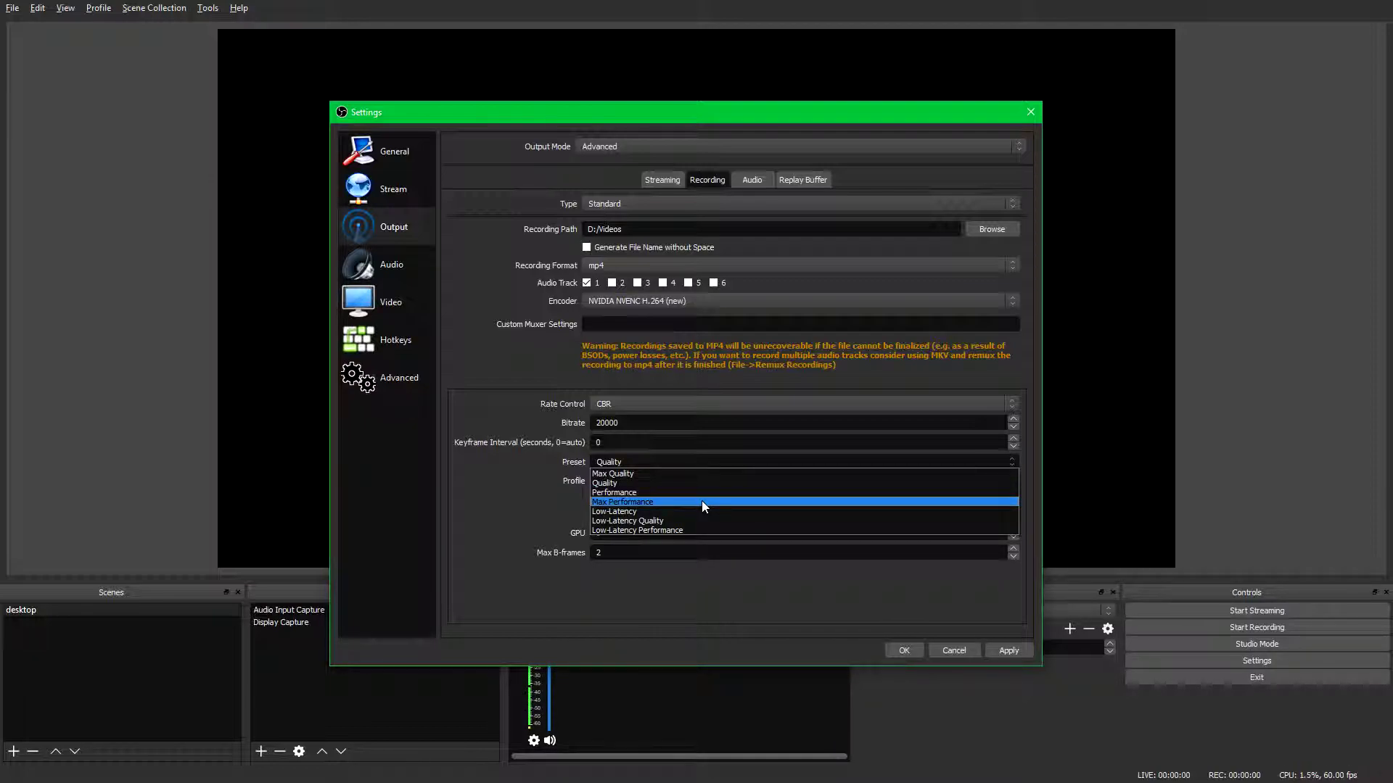
left_click(659, 483)
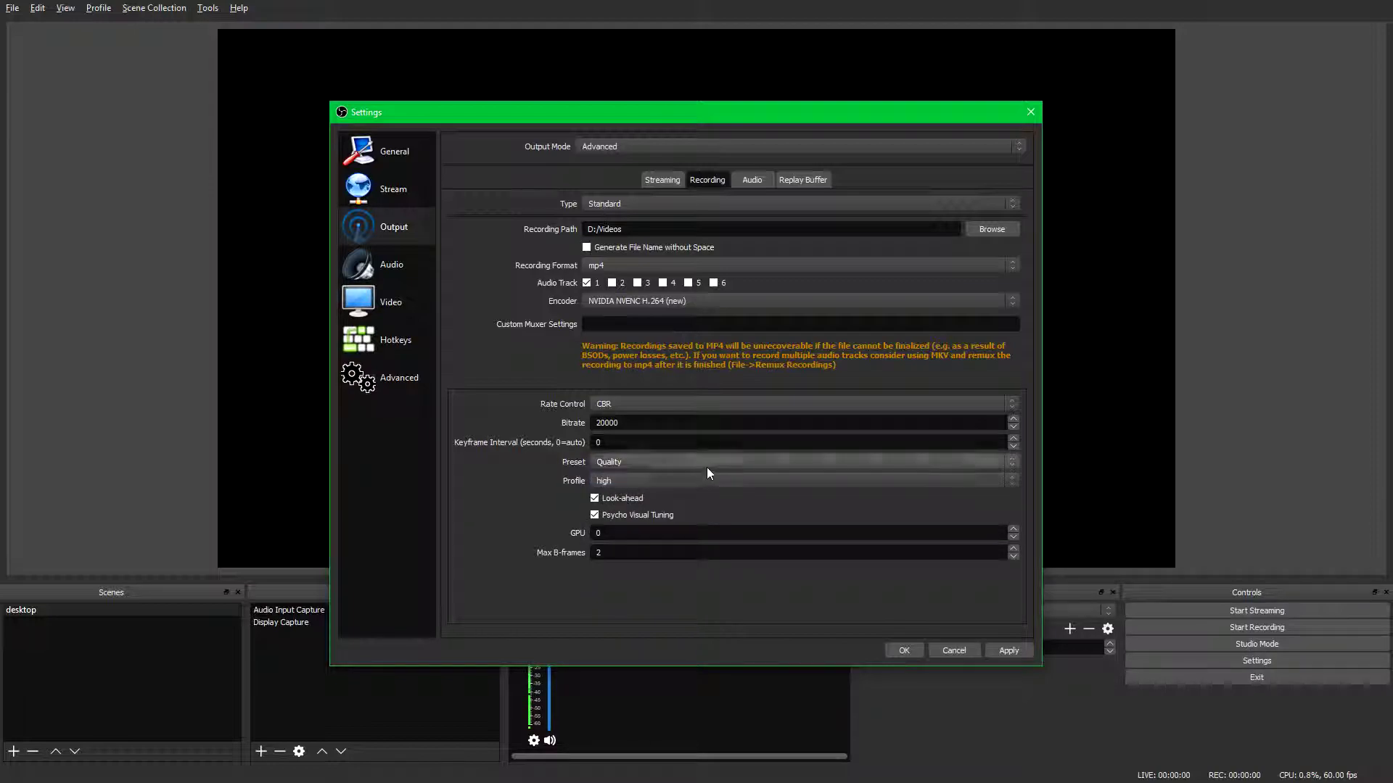
Step: Set the recording encoder profile to high
left_click(655, 479)
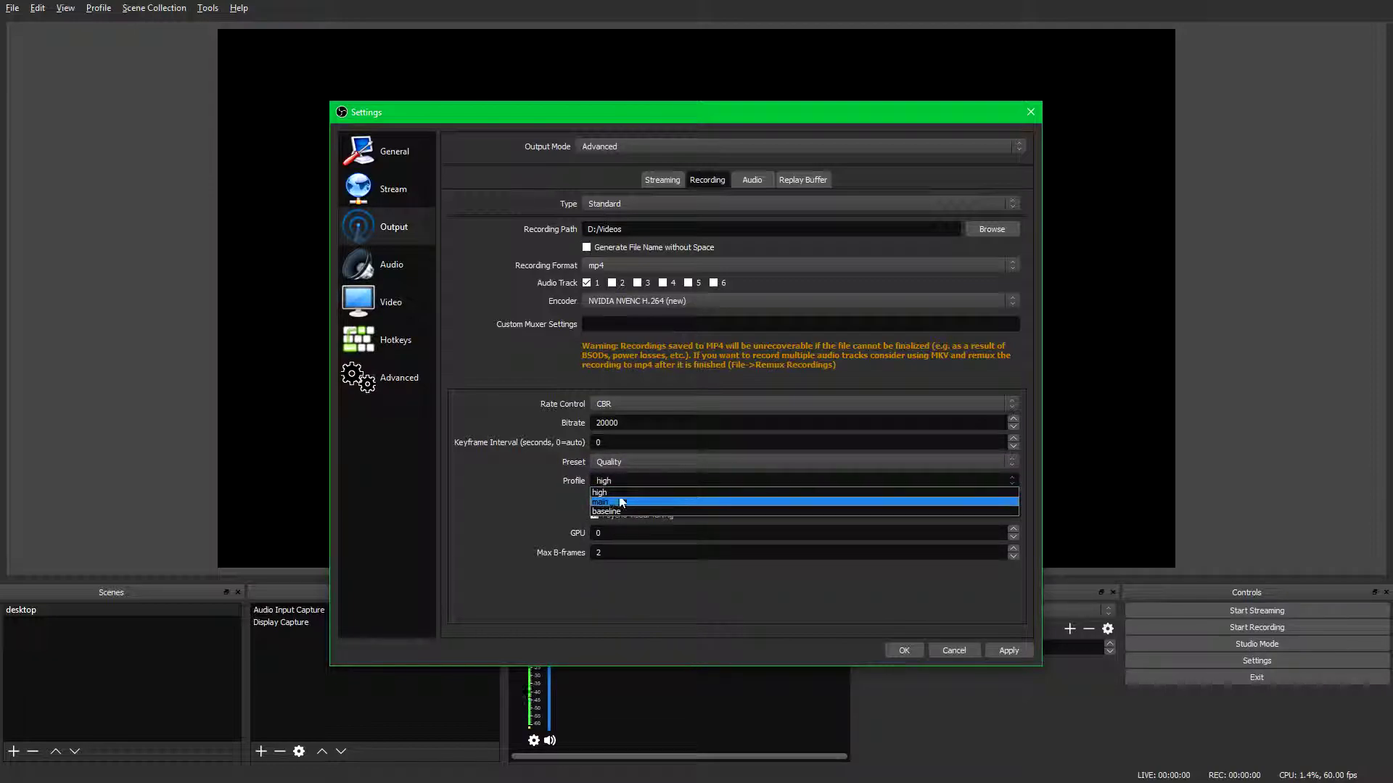
left_click(629, 493)
left_click(641, 461)
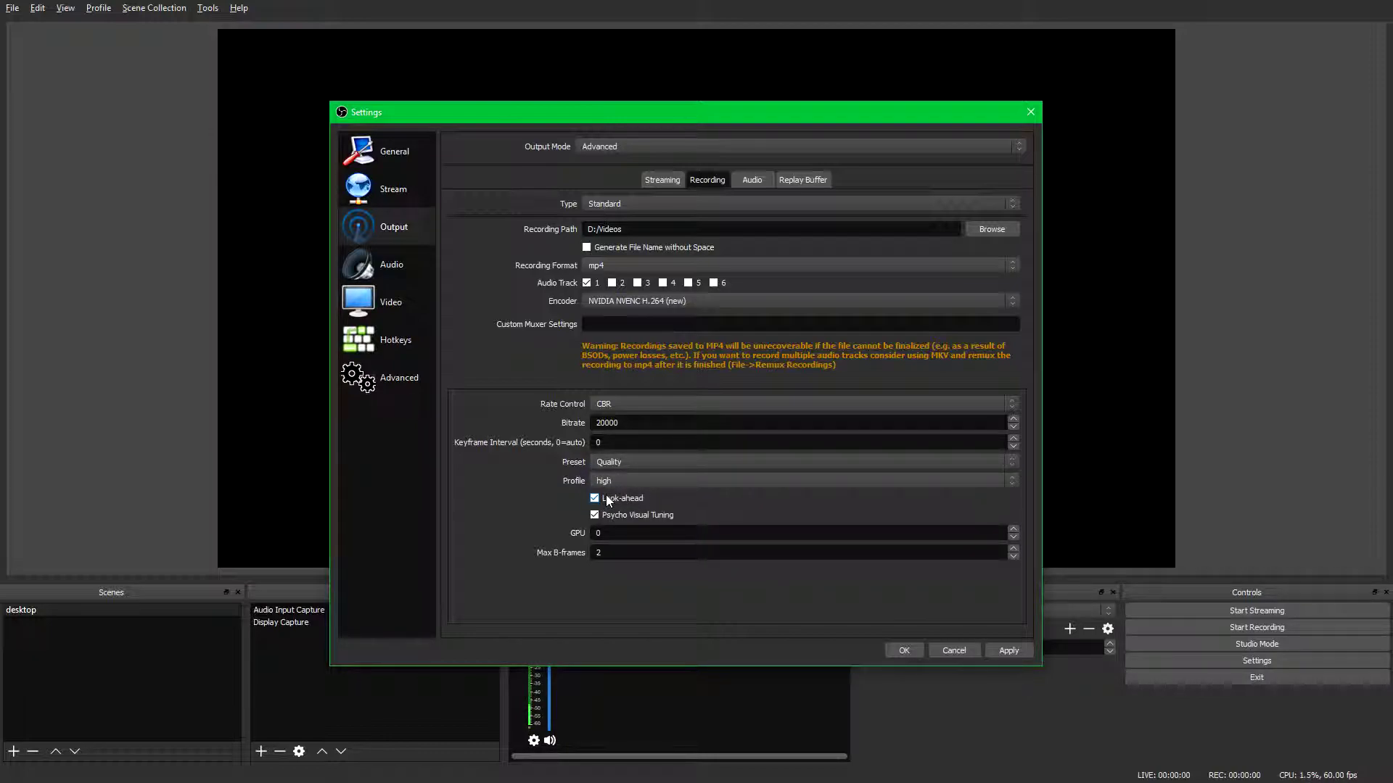
Step: Check the encoder's GPU value and apply the recording output settings
mouse_move(647, 522)
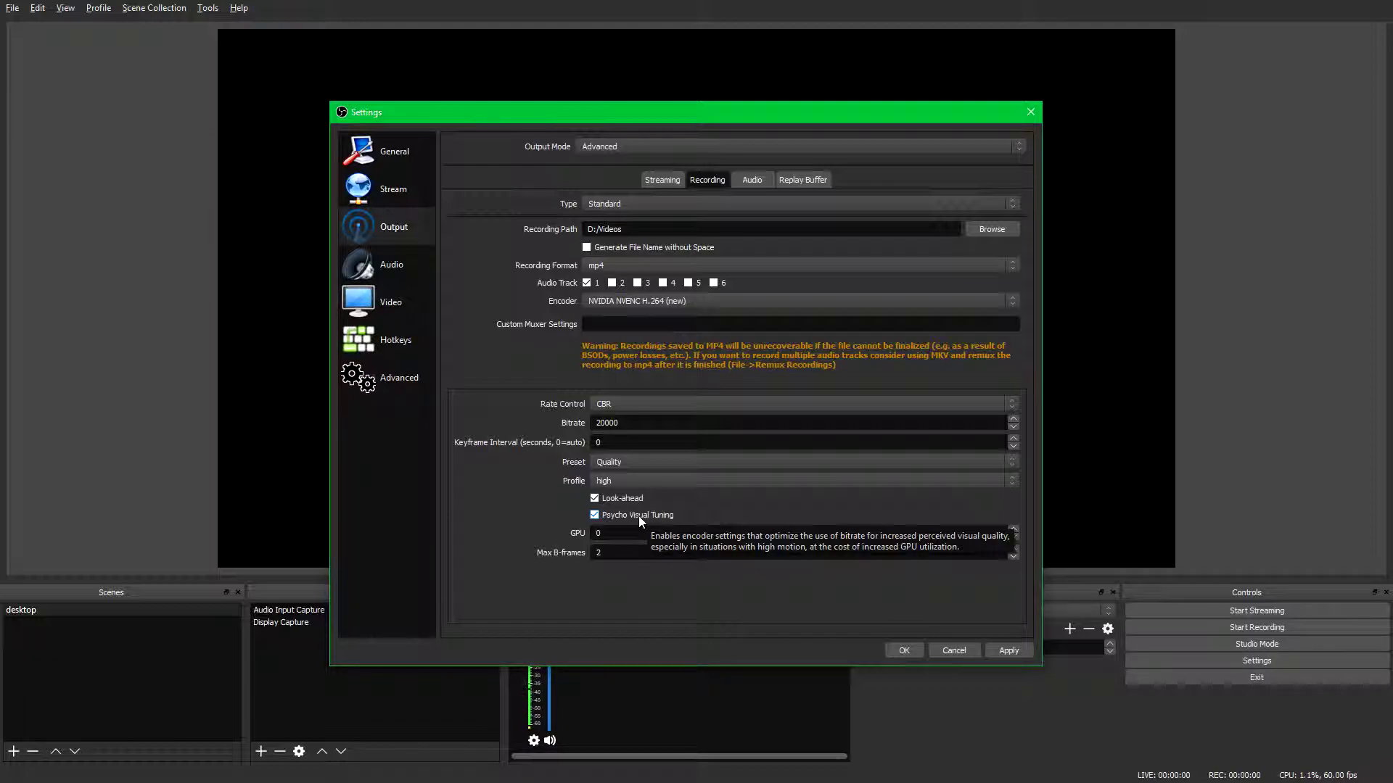
mouse_move(633, 499)
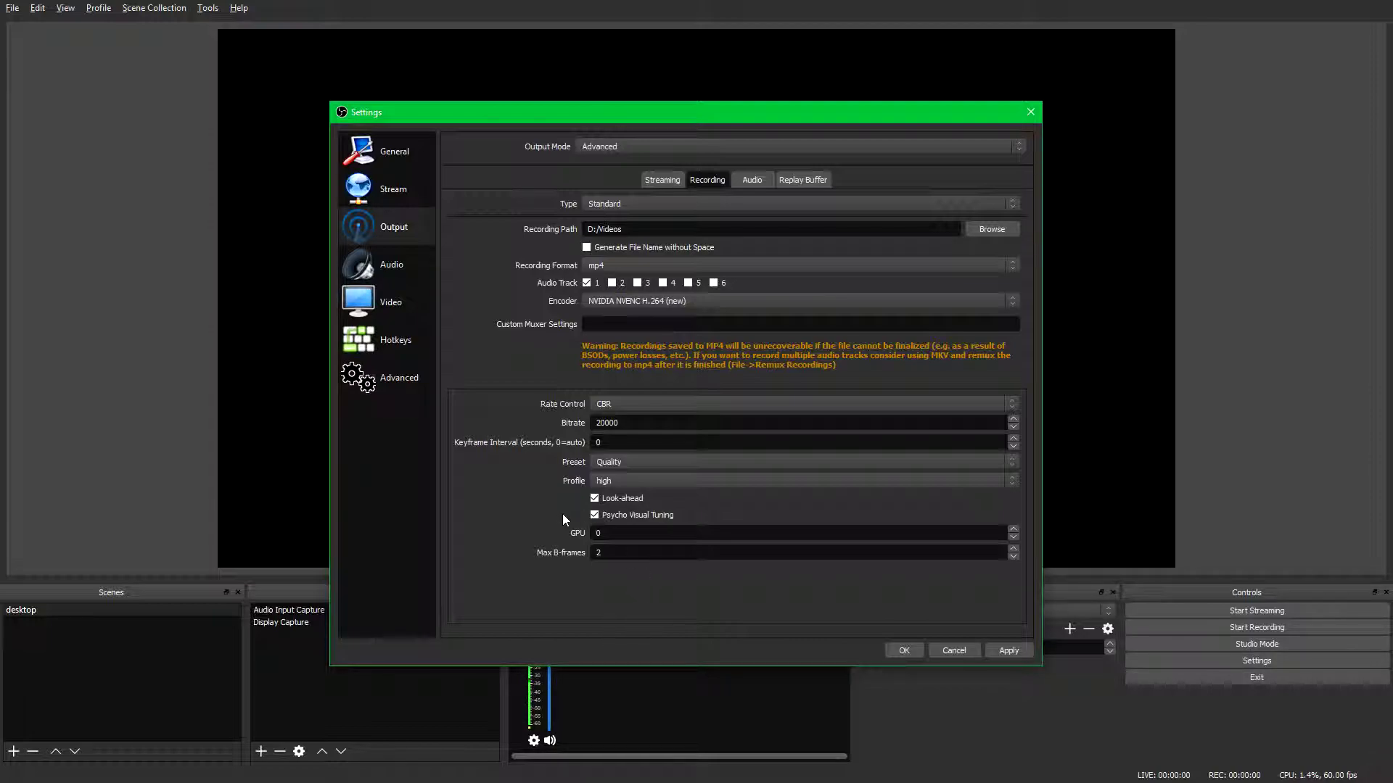
double_click(601, 532)
double_click(624, 531)
left_click(1011, 654)
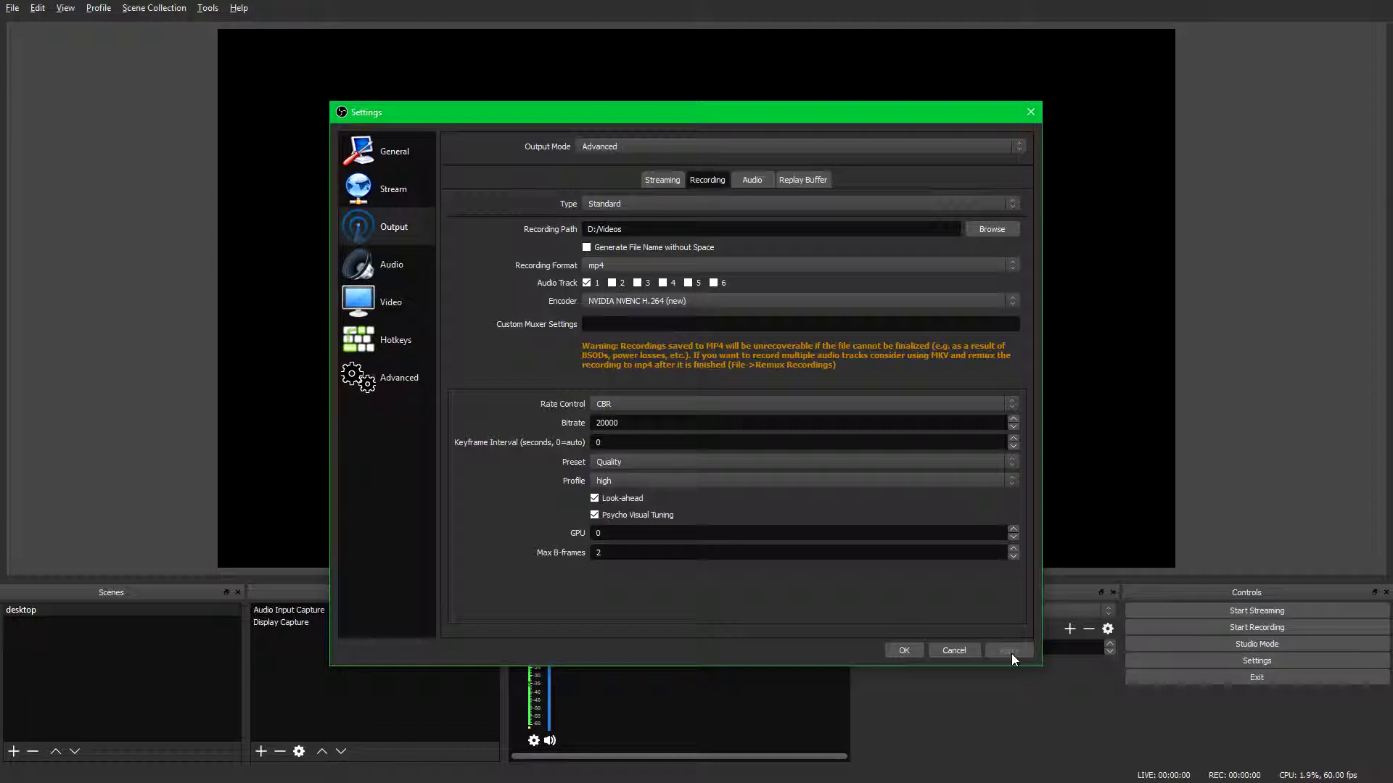